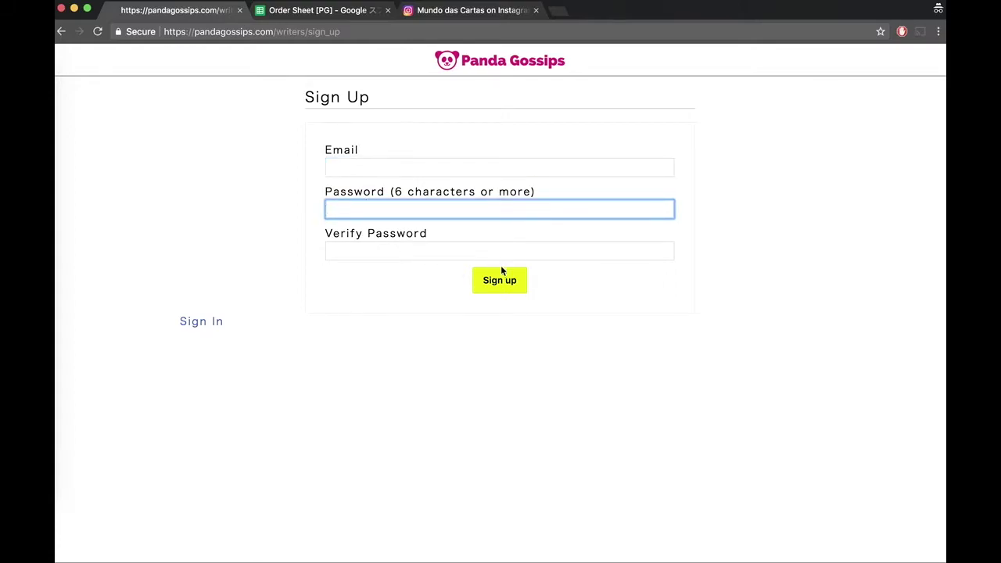
Sign in to the existing writer account with the account e-mail and password, with Remember me enabled.
click(197, 323)
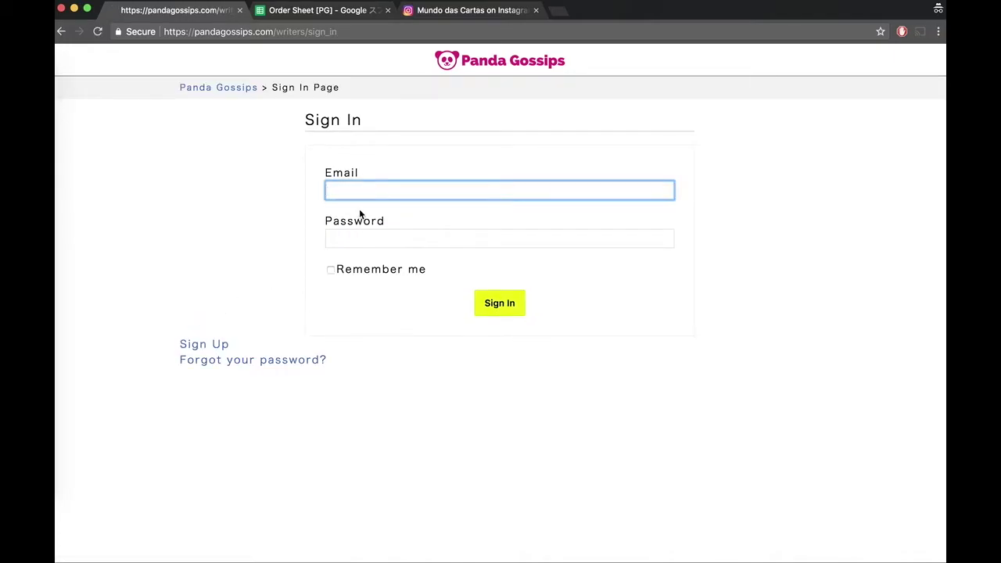
text(ws)
key(Down)
key(Return)
key(Tab)
key(super+v)
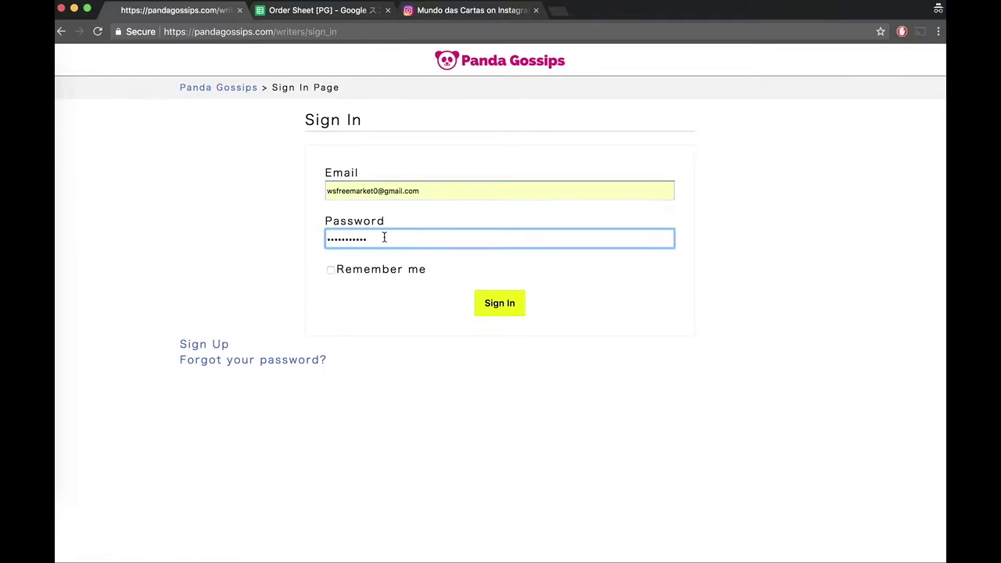
click(330, 269)
click(496, 303)
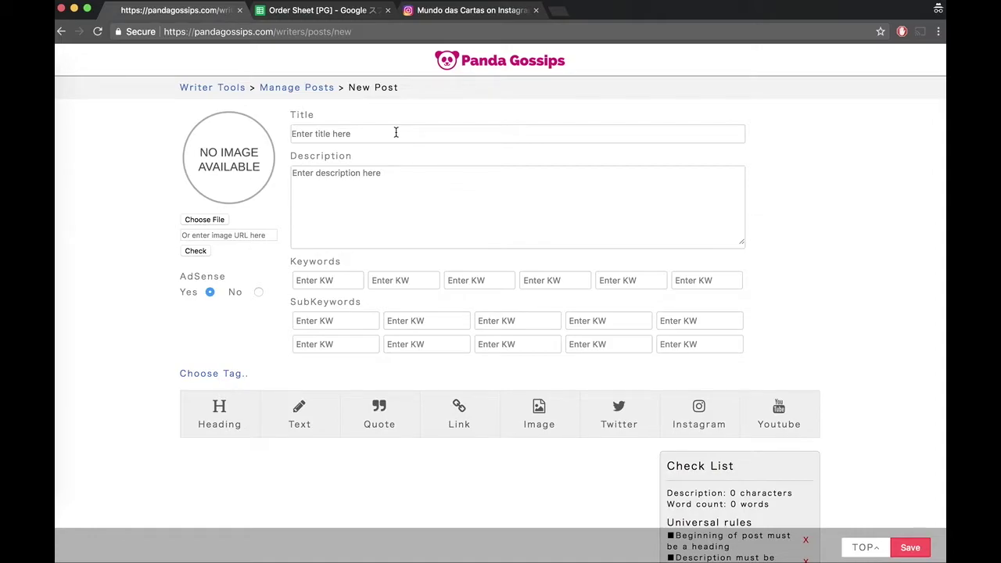
Switch to the order sheet and examine its article titles, requirements and reservation columns, focusing on the "Does He Miss Me?" article in row 24.
click(370, 15)
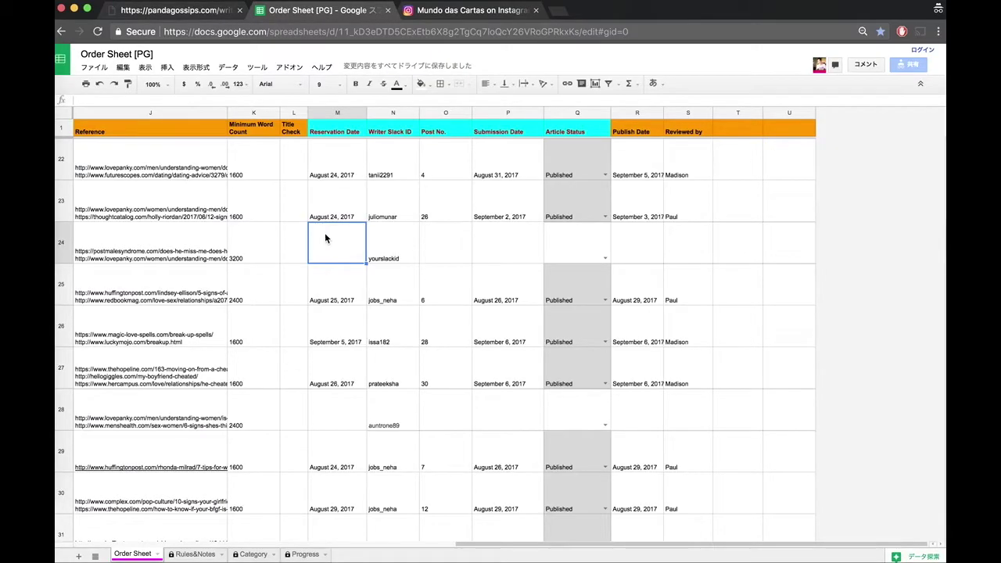
scroll(374, 254, left, 10)
scroll(374, 254, up, 15)
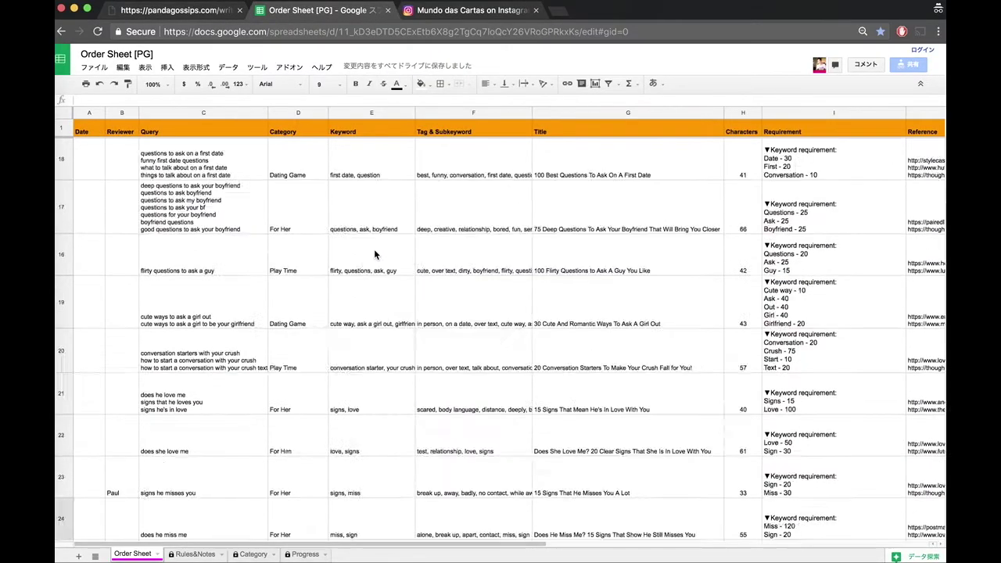
scroll(545, 230, down, 5)
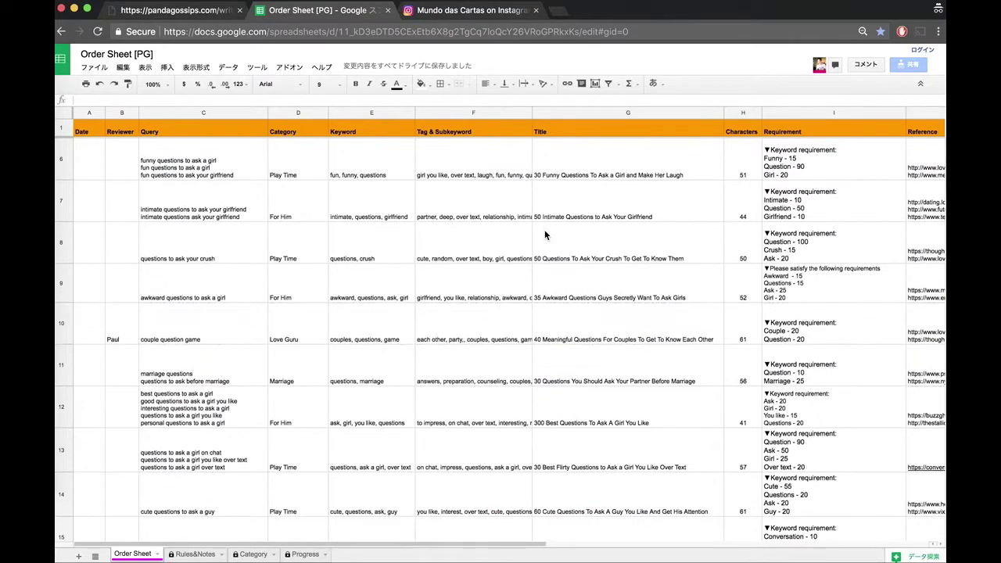
scroll(539, 219, right, 2)
scroll(536, 298, down, 8)
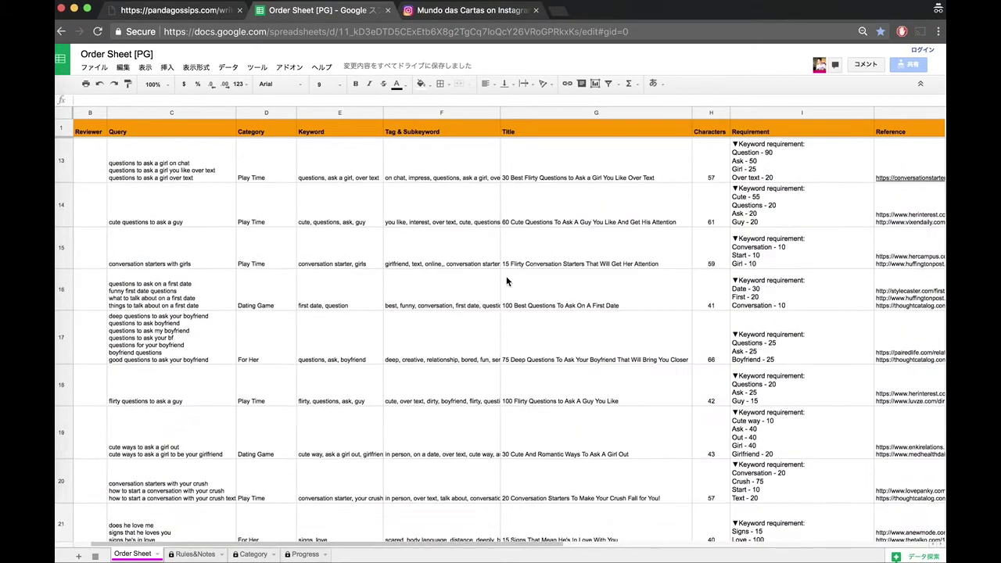
scroll(558, 296, down, 5)
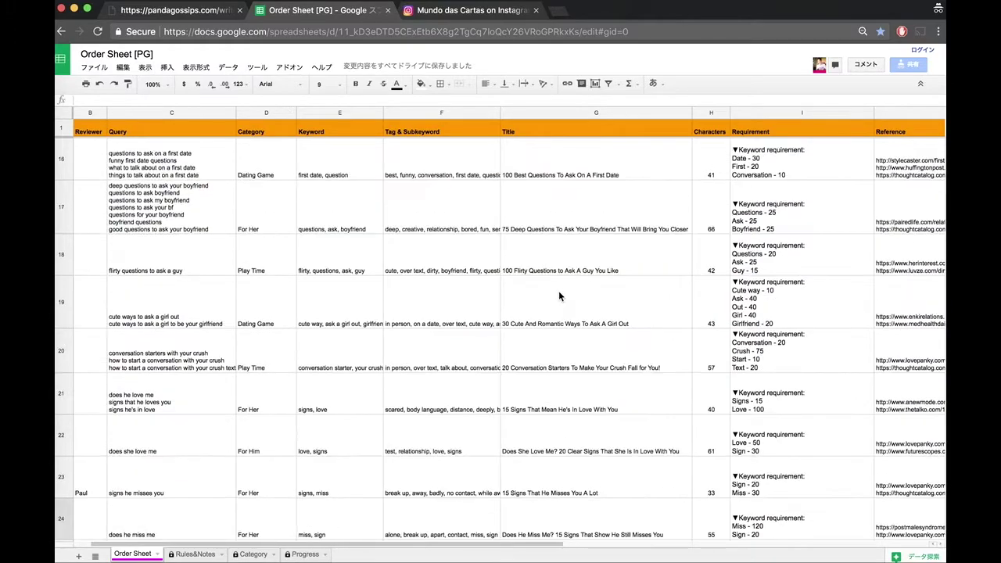
scroll(559, 296, right, 2)
scroll(558, 295, right, 8)
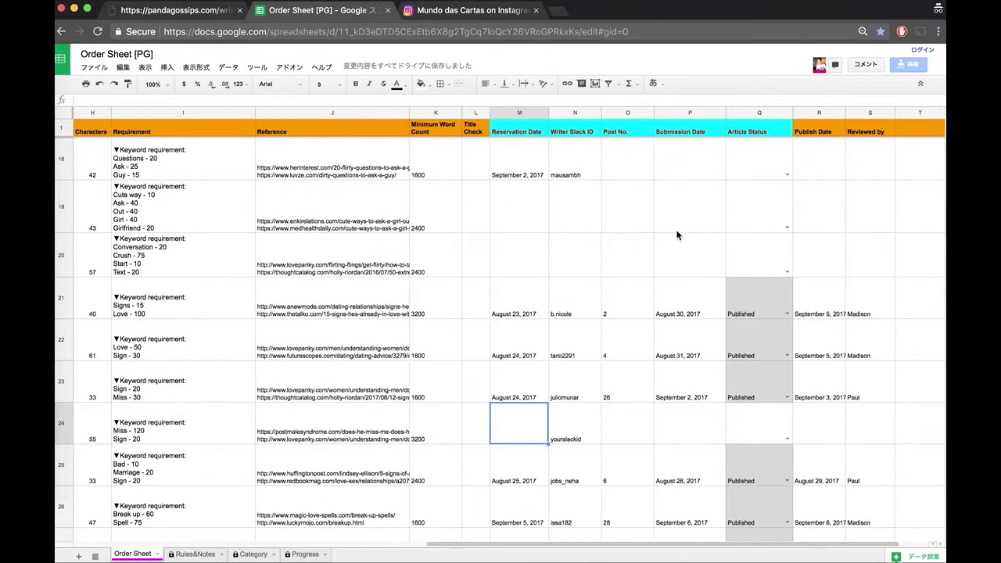
scroll(399, 232, left, 2)
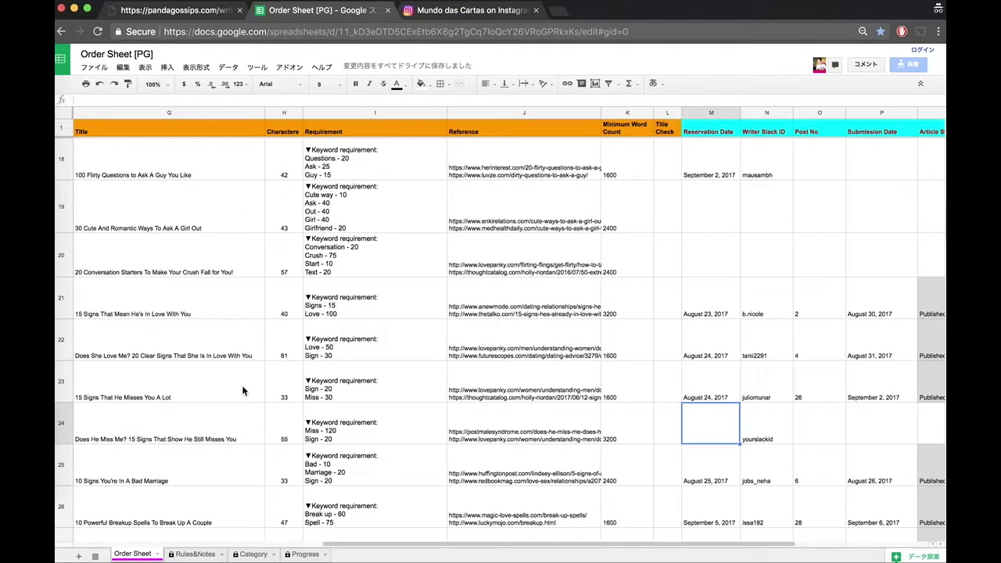
click(190, 419)
scroll(191, 419, left, 4)
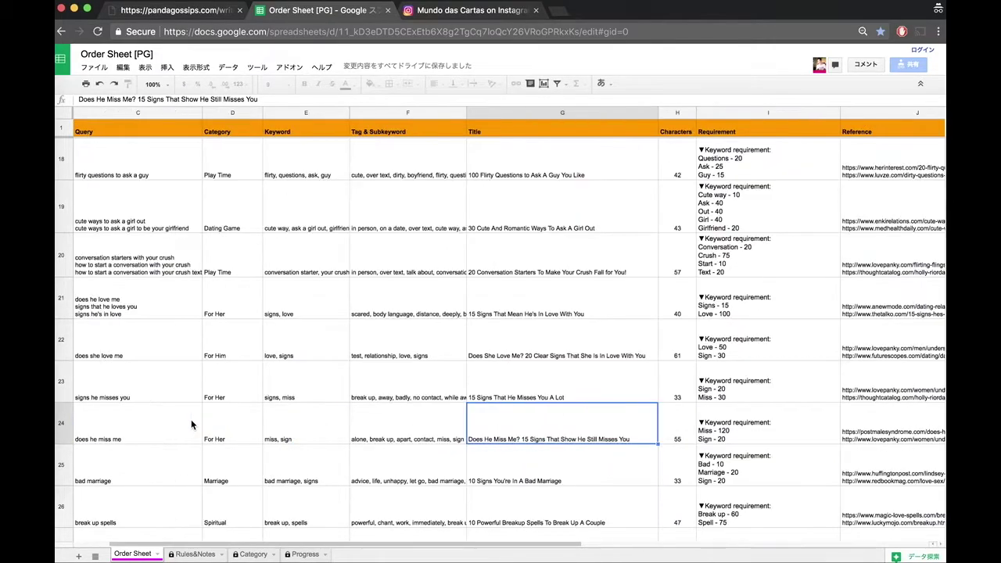
scroll(191, 419, right, 6)
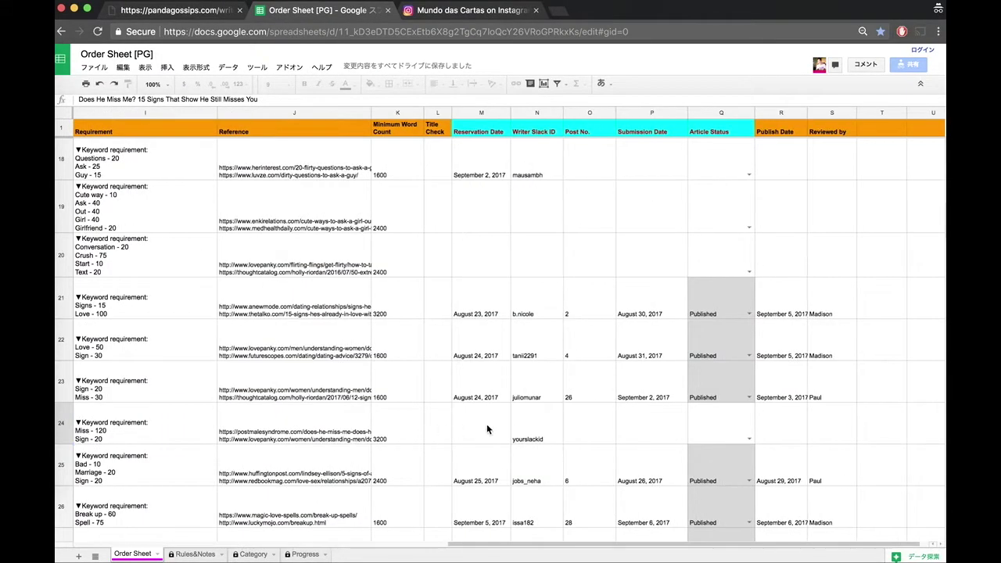
Set the Writer Slack ID of the article in row 24 to yourslackidhere.
double_click(539, 422)
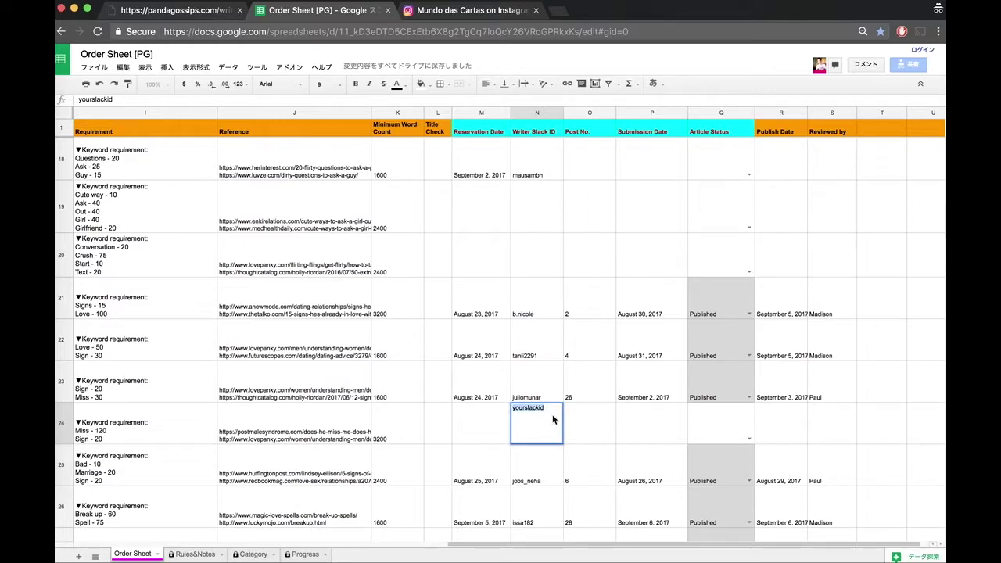
text(yourslackidhe)
key(Return)
key(Up)
key(Return)
key(BackSpace)
key(BackSpace)
key(BackSpace)
key(super+a)
key(BackSpace)
key(Escape)
Copy row 26's reservation date into row 24 and change row 24's date to September 7, 2017.
click(481, 423)
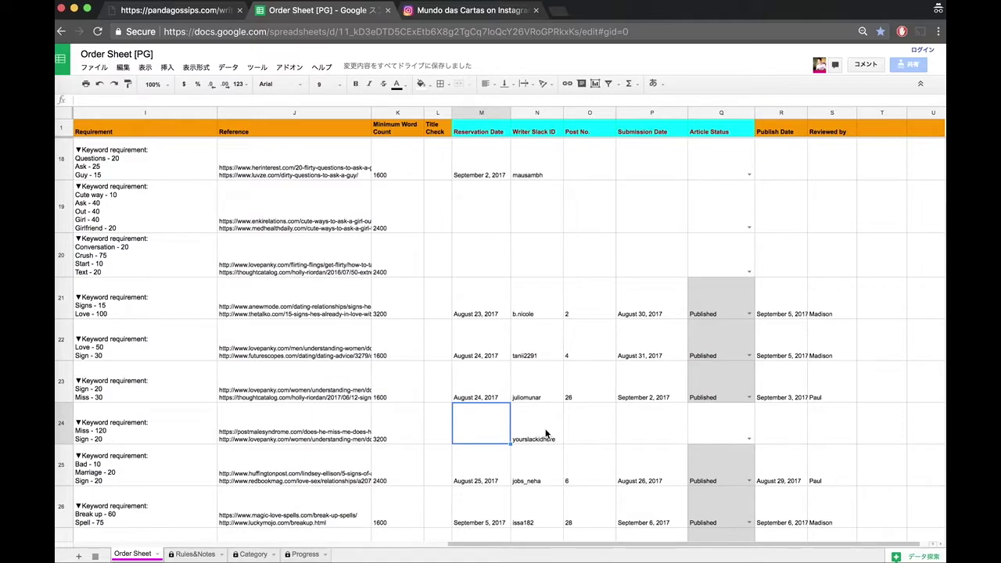
click(480, 509)
key(super+c)
click(481, 436)
key(super+v)
double_click(481, 435)
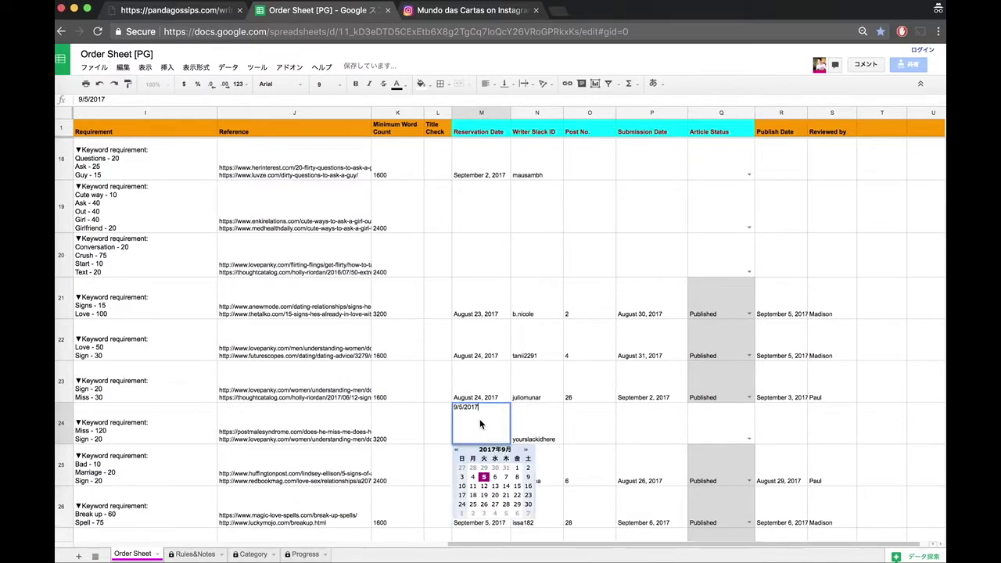
click(505, 476)
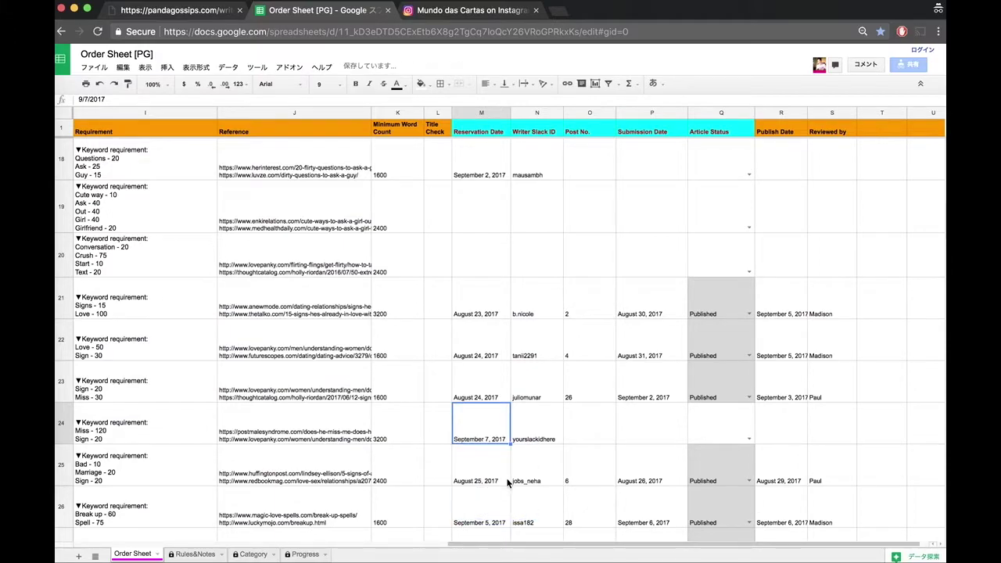
click(529, 445)
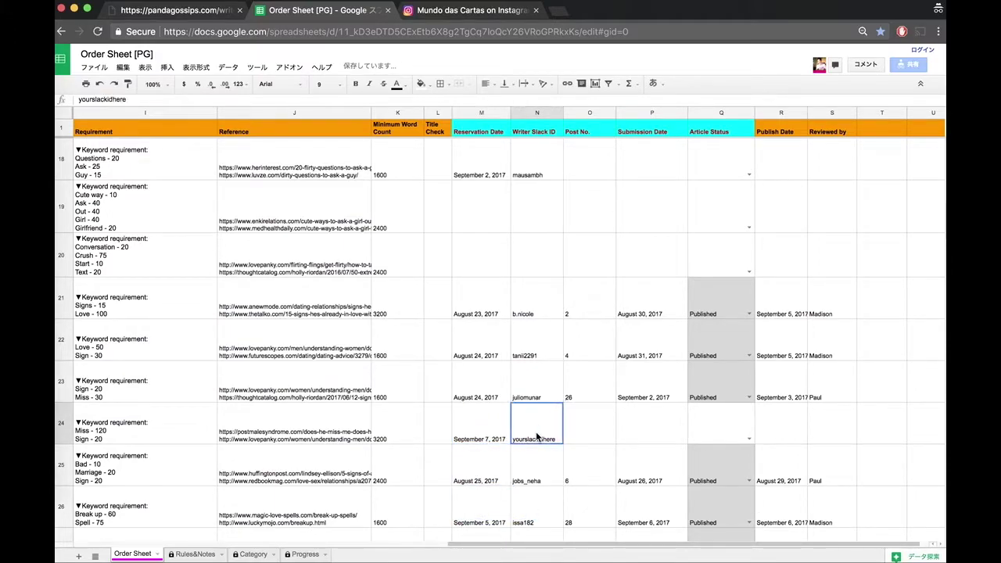
key(ctrl+shift+Tab)
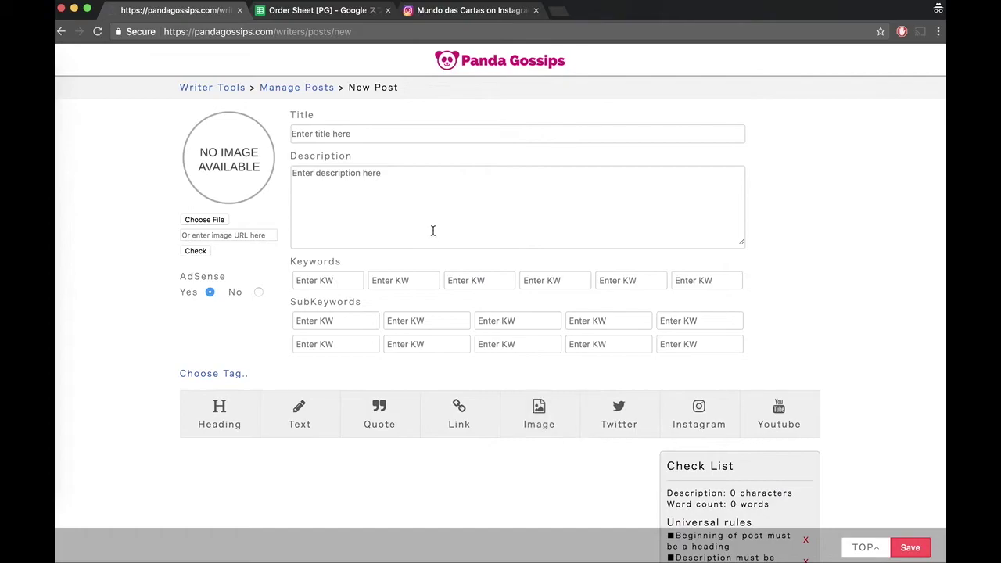
scroll(451, 268, down, 2)
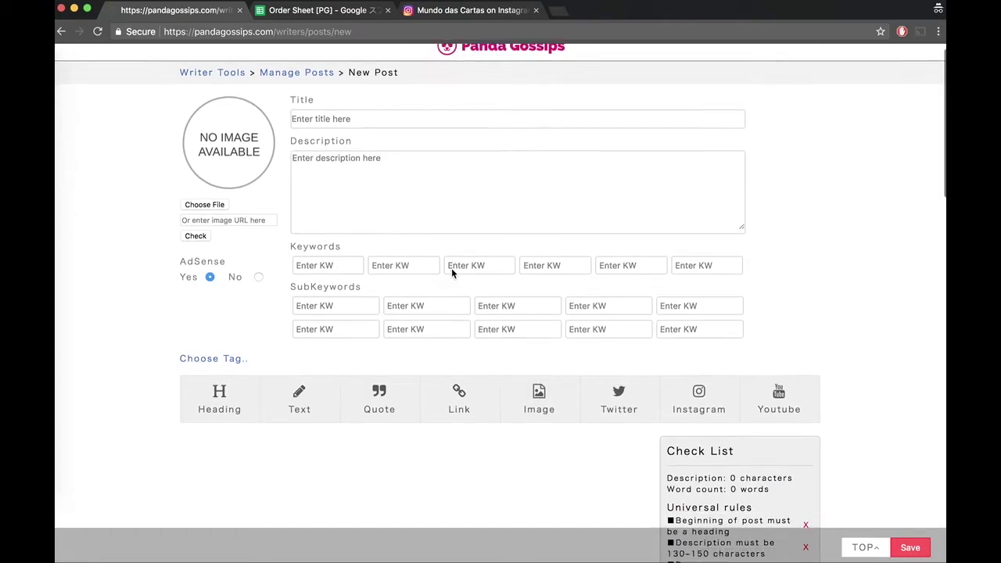
scroll(451, 267, up, 2)
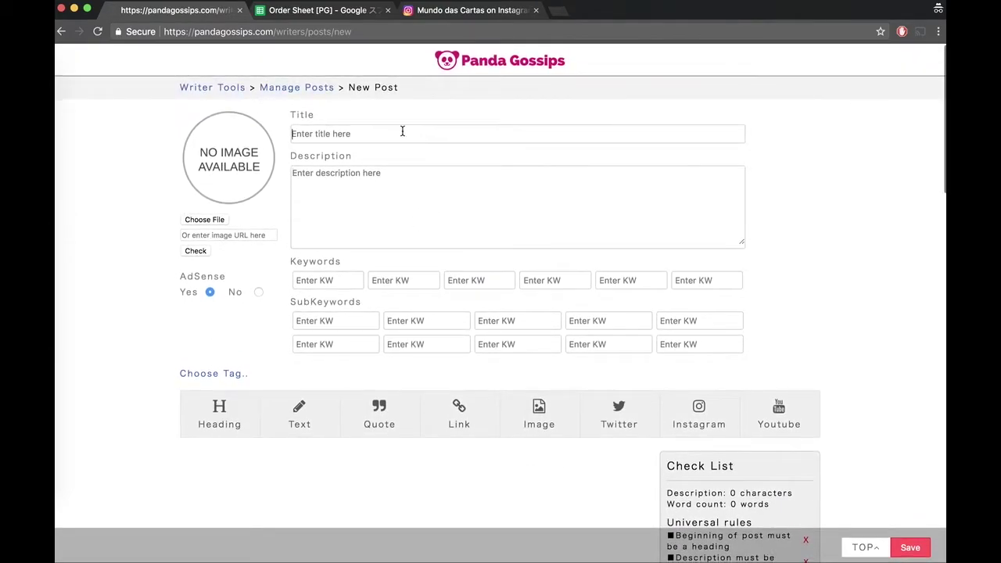
key(ctrl+Tab)
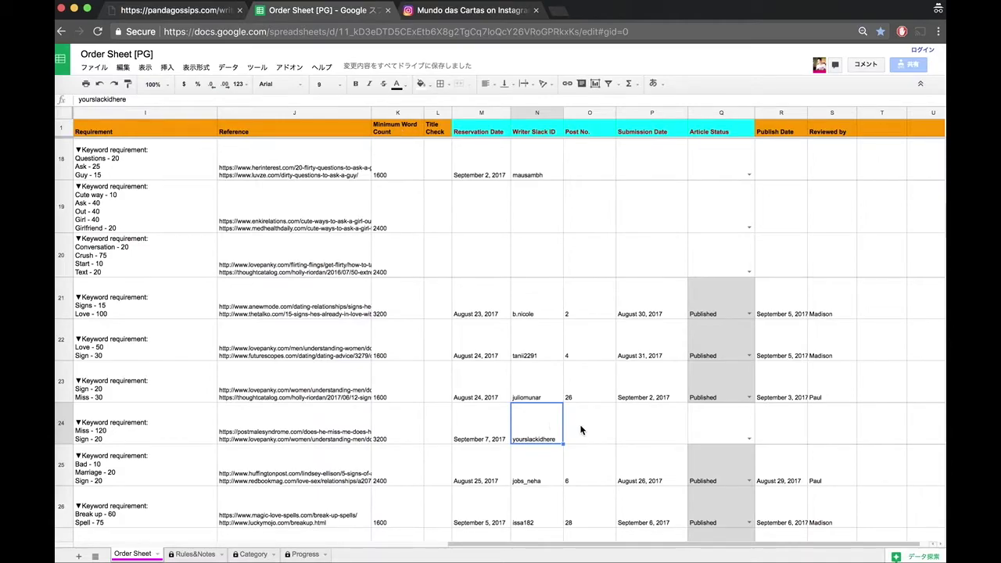
Copy the title "Does He Miss Me? 15 Signs That Show He Still Misses You" from row 24 into the new post's Title.
key(Left)
key(Left)
key(Left)
key(Left)
key(Right)
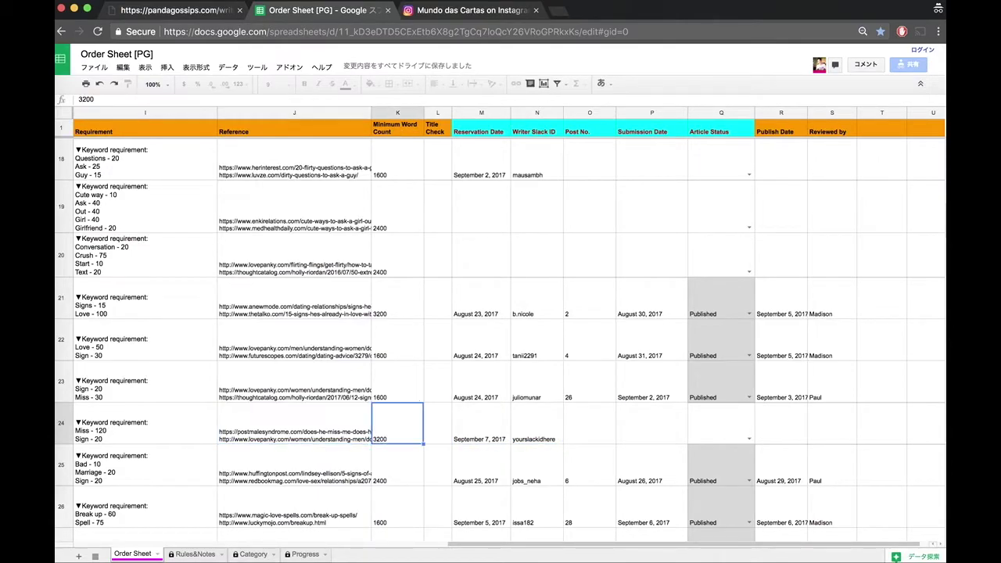
key(Left)
key(Left)
key(Left)
key(Left)
key(Left)
key(Left)
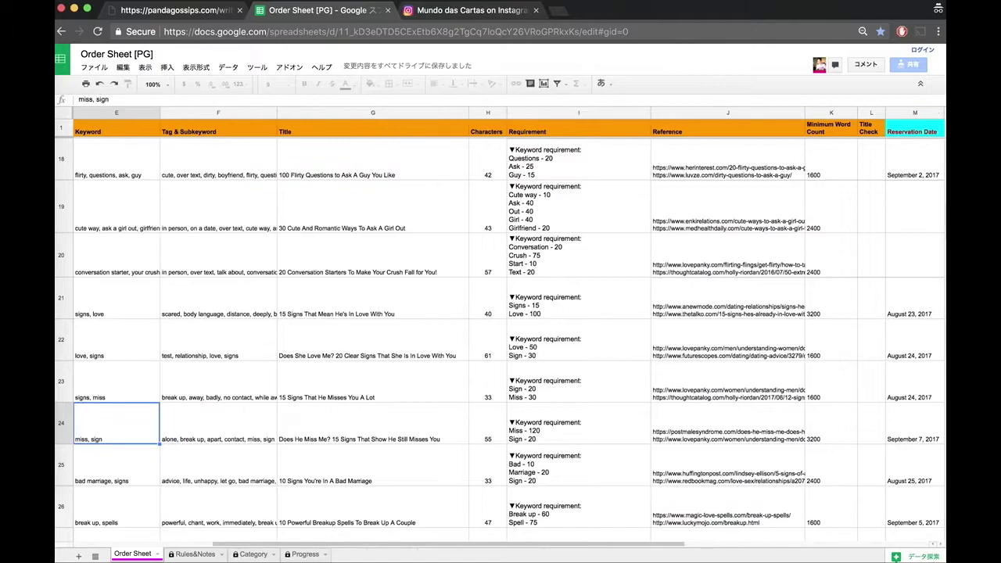
click(327, 429)
key(super+c)
key(super+1)
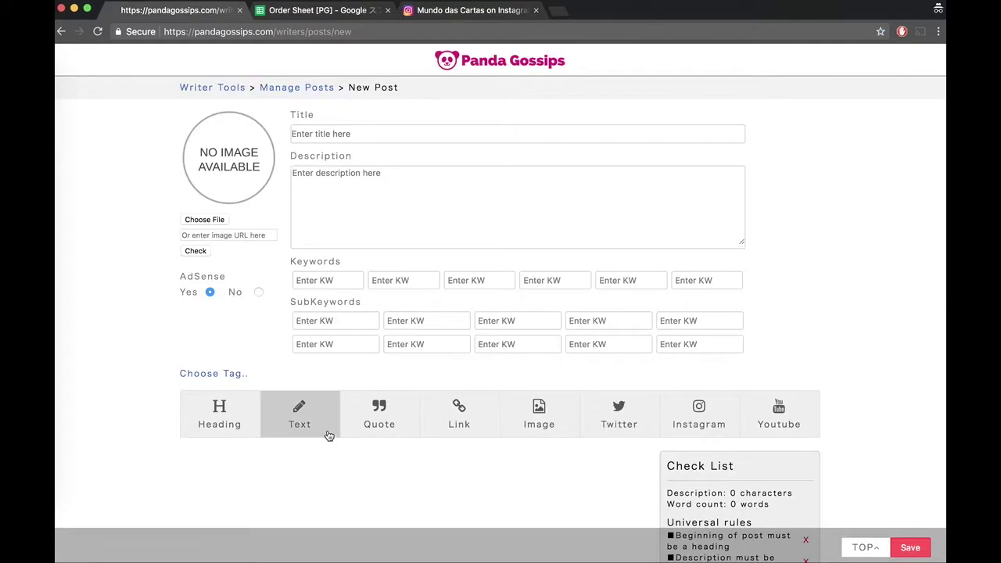
key(super+v)
Copy row 24's Keyword cell from the order sheet into the new post's Description as a reference.
click(371, 205)
key(super+2)
click(237, 434)
click(140, 442)
key(super+c)
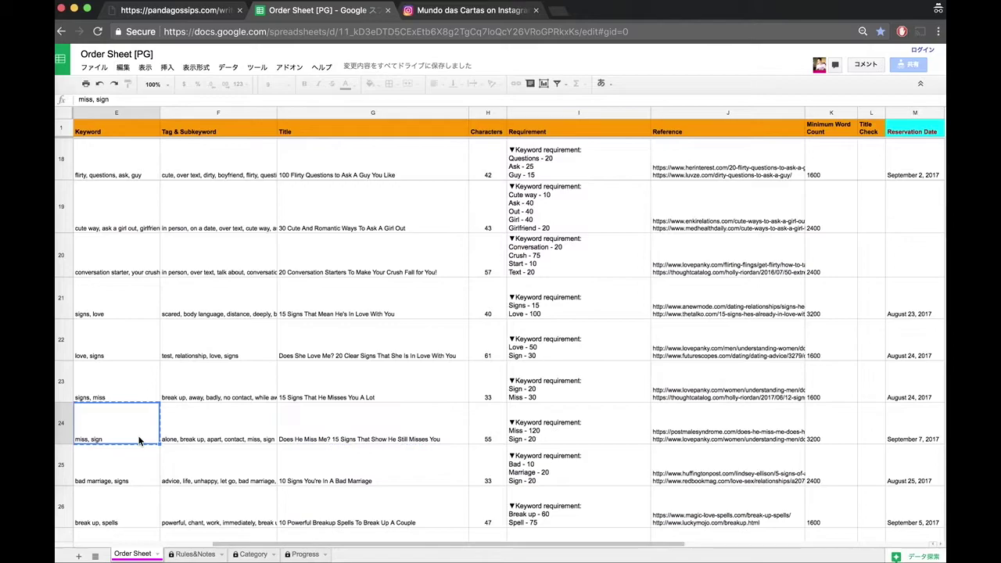
key(super+1)
key(super+v)
Enter miss and sign as the post's first two keywords, and clear the reference text from the Description.
text(miss)
click(389, 282)
text(sign)
click(384, 224)
drag(360, 175, 286, 174)
key(BackSpace)
Copy row 24's Tag & Subkeyword cell from the order sheet into the post's Description as a reference.
key(ctrl+Tab)
click(226, 426)
key(ctrl+c)
key(ctrl+shift+Tab)
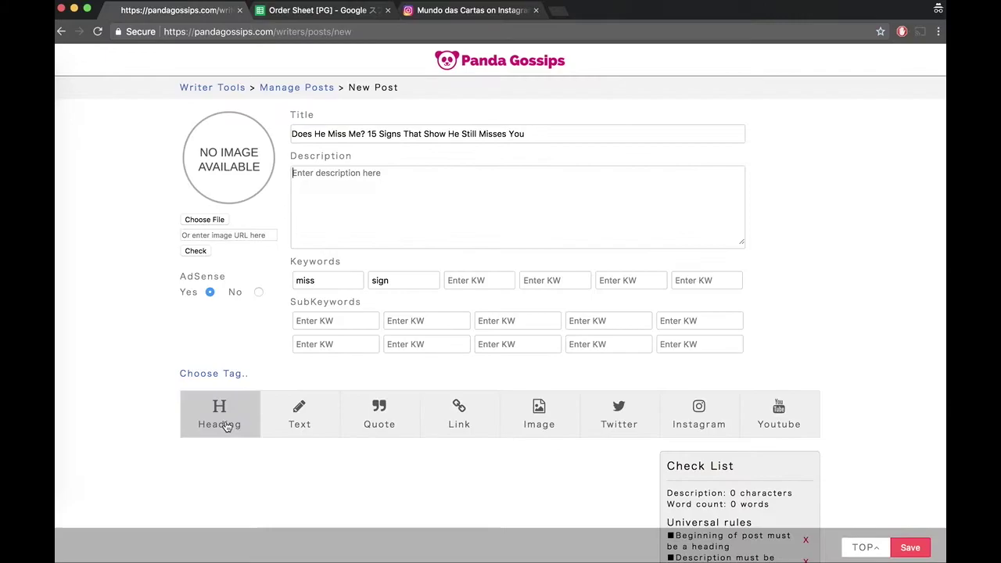
key(super+v)
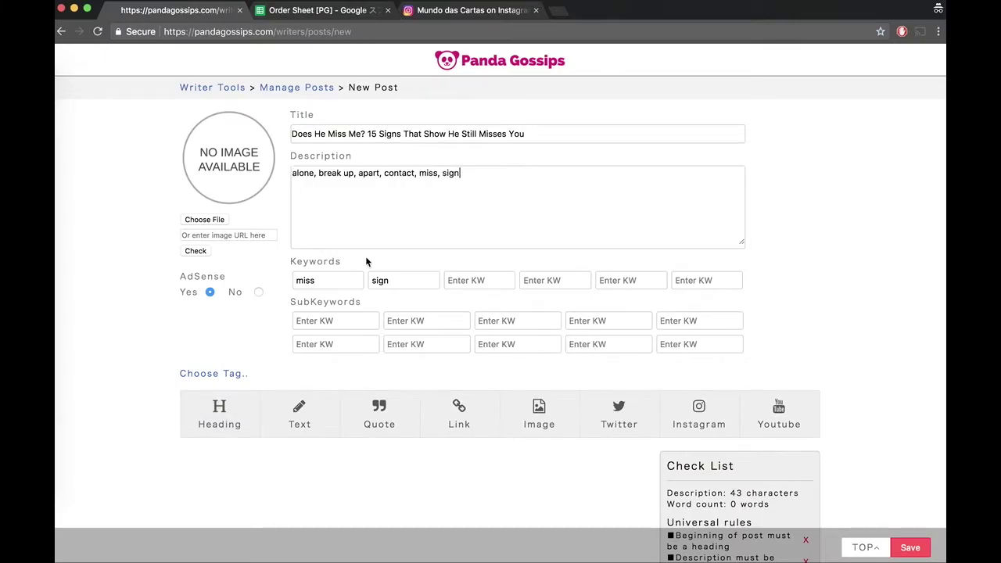
Enter the subkeywords alone, break up, apart, contact, miss and sign in separate fields, and clear the reference text from the Description.
click(343, 321)
text(alone, break up, apart, contact)
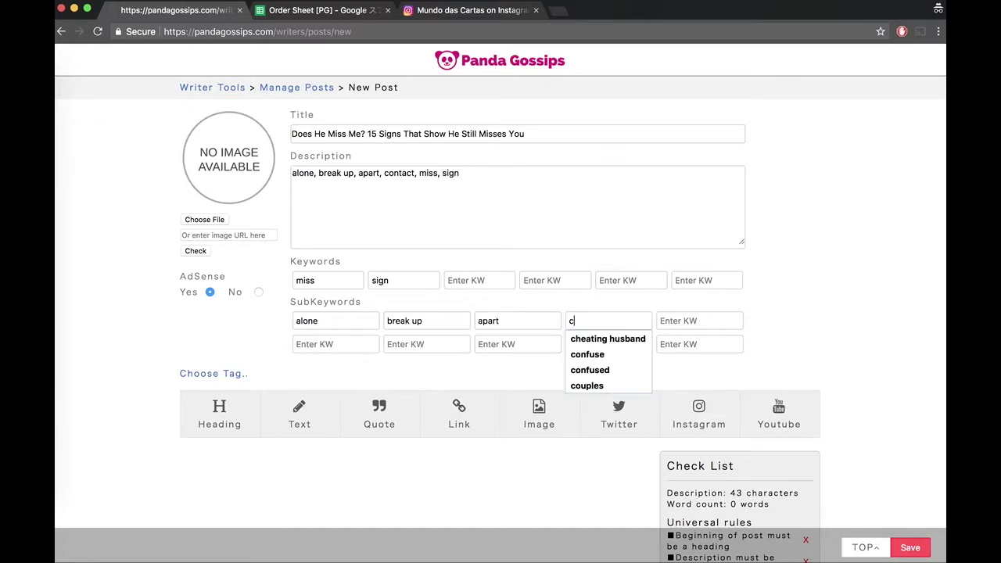
key(Tab)
text(m)
key(Tab)
text(sign)
click(486, 212)
key(ctrl+a)
key(BackSpace)
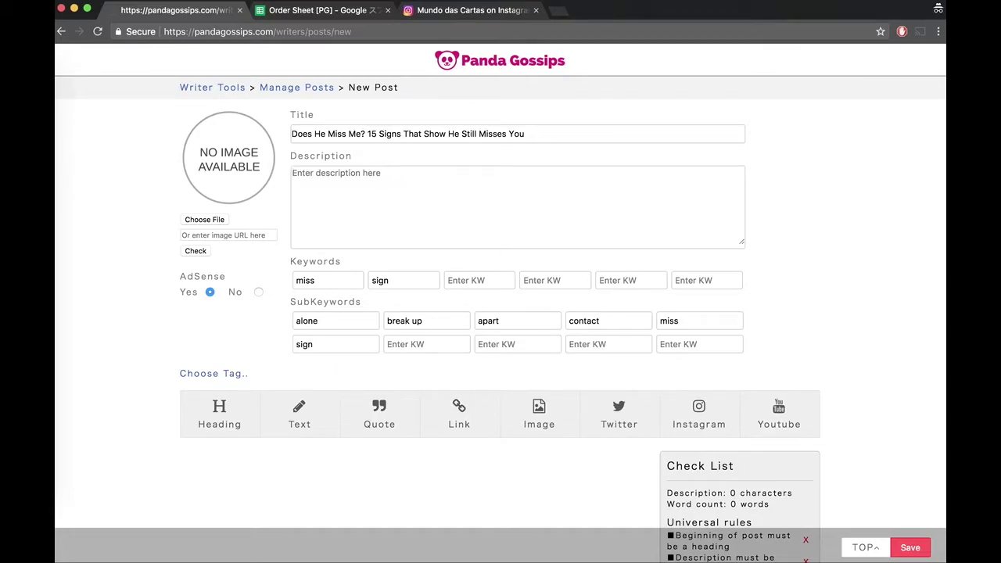
Check the category and the tags and subkeywords of row 24 in the order sheet, and return to the new post form.
key(ctrl+Tab)
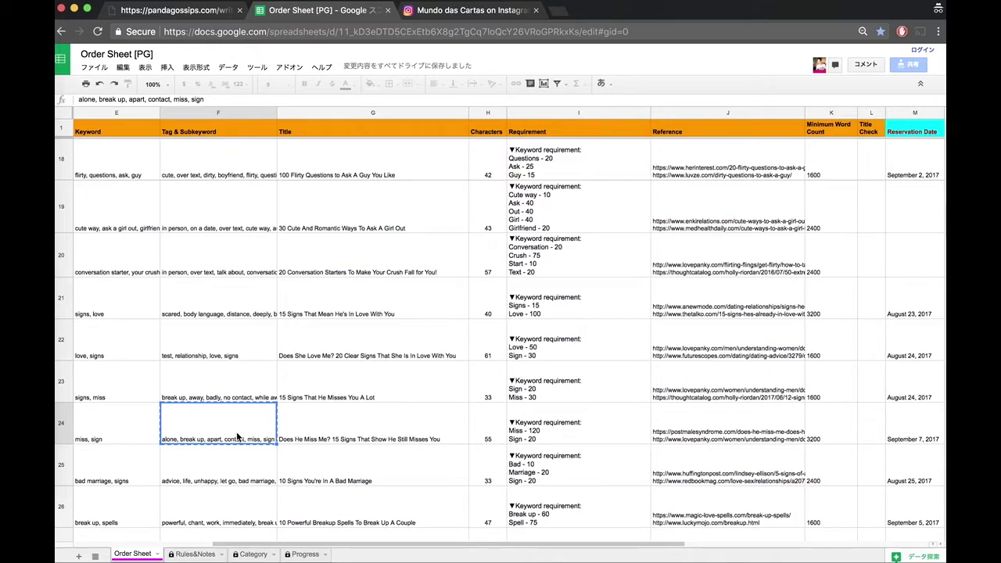
scroll(237, 437, left, 2)
click(100, 436)
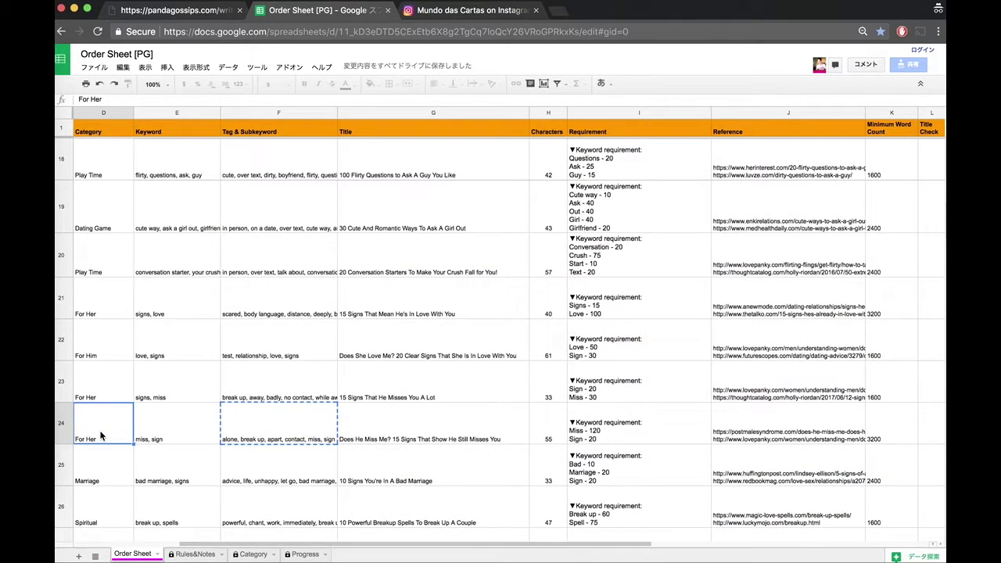
key(Right)
key(Right)
click(258, 114)
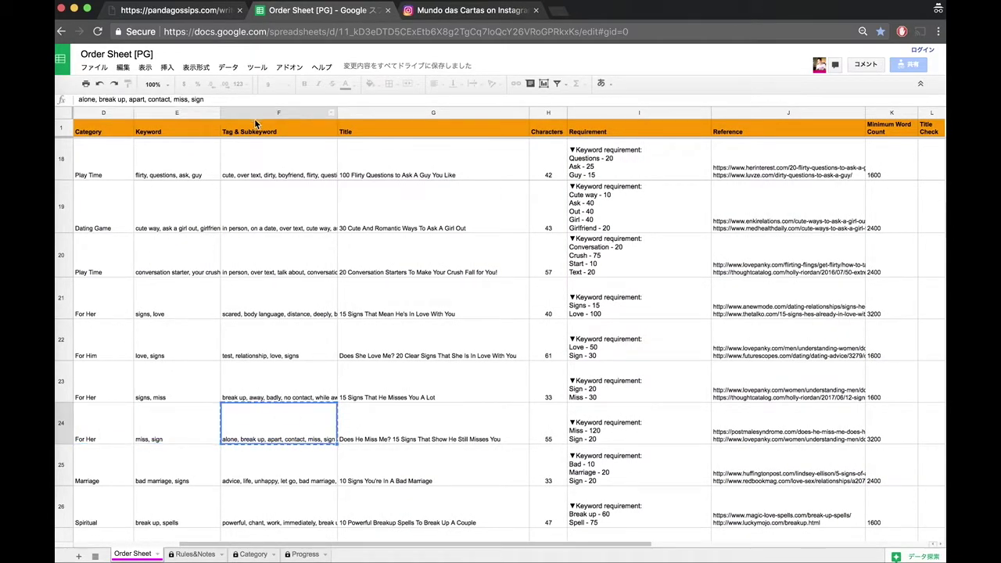
click(254, 411)
key(ctrl+shift+Tab)
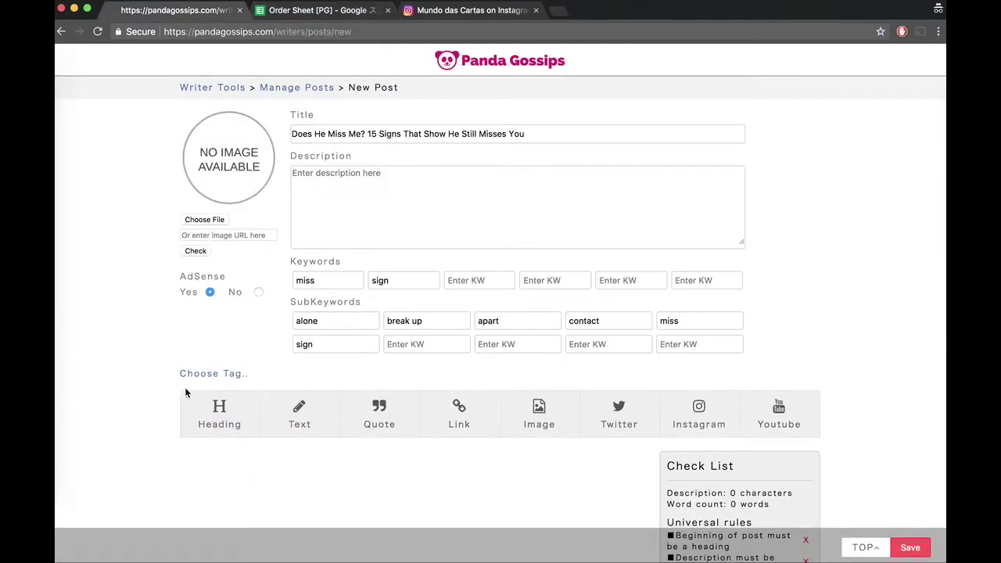
Open the tag chooser and assign the For Her category to the post.
click(216, 375)
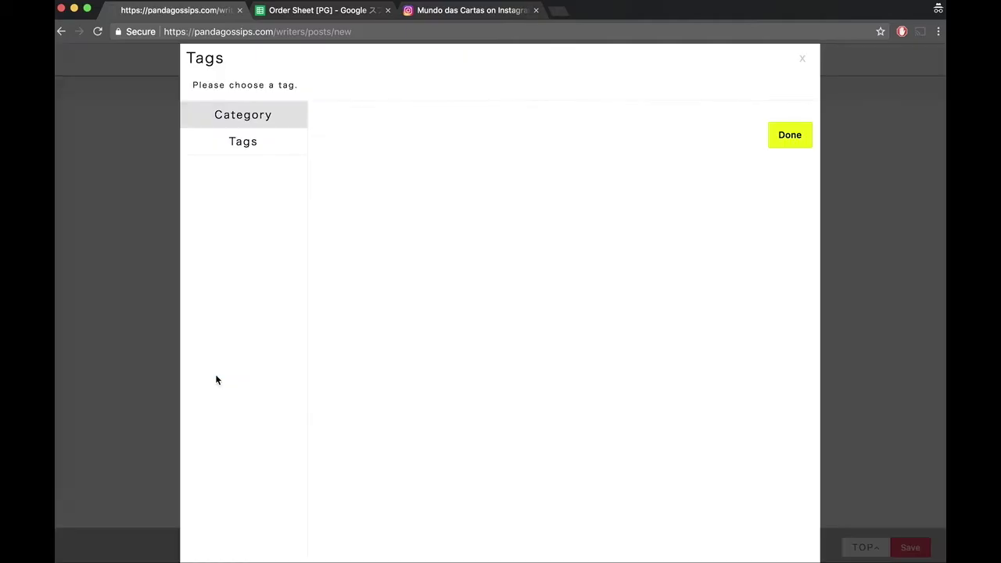
click(273, 127)
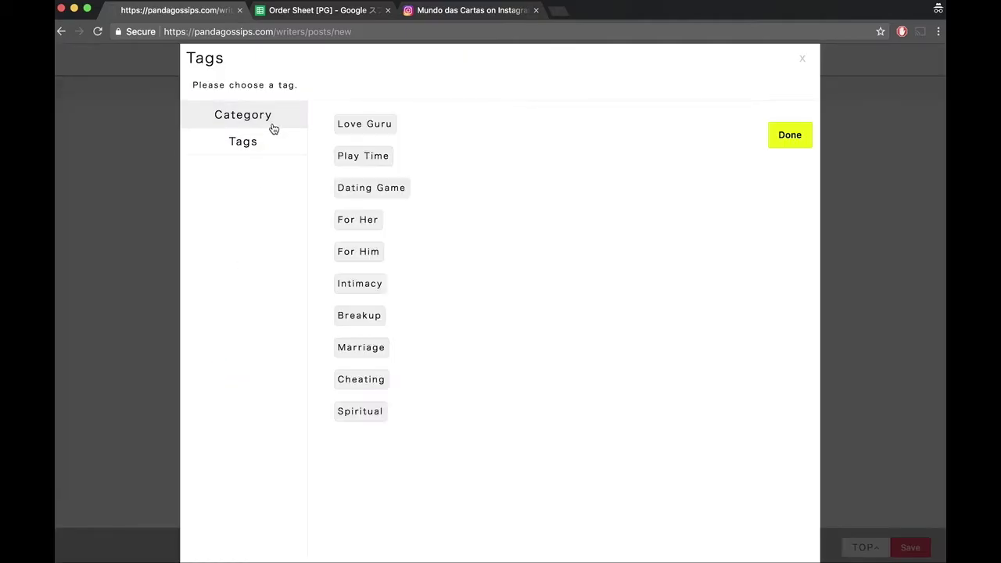
click(364, 220)
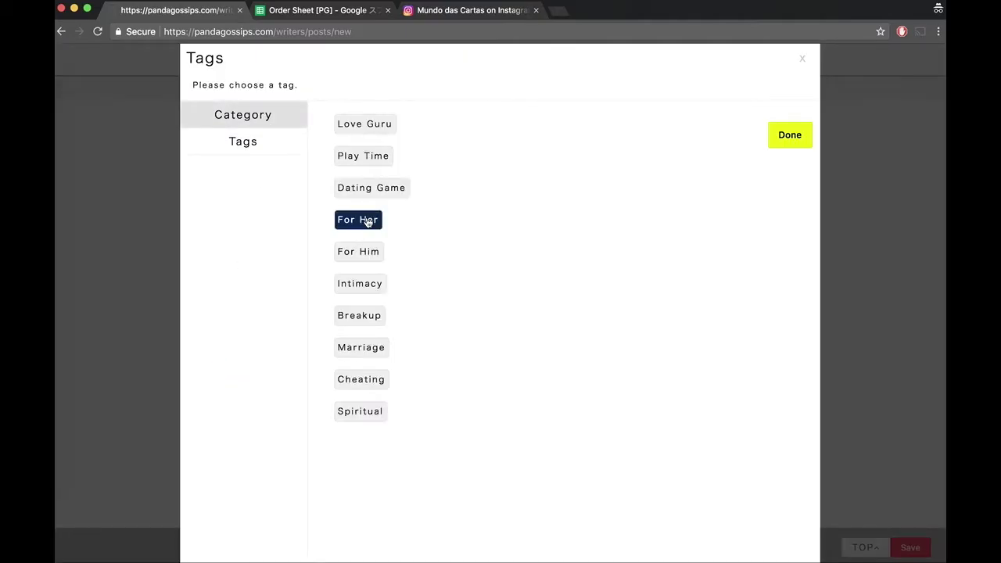
Check row 24's tags in the order sheet, and add the existing tag alone to the post.
click(234, 145)
click(354, 136)
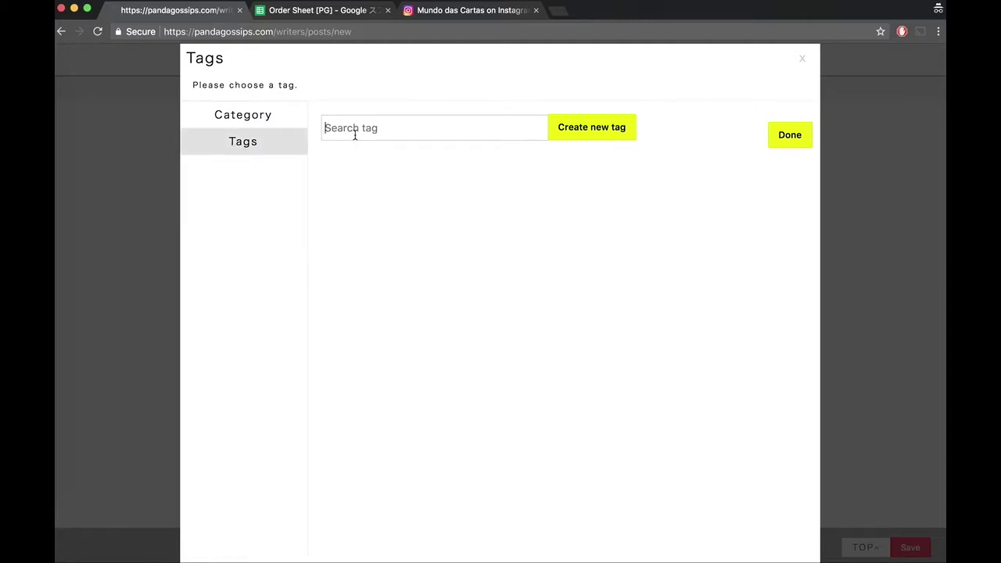
key(ctrl+Tab)
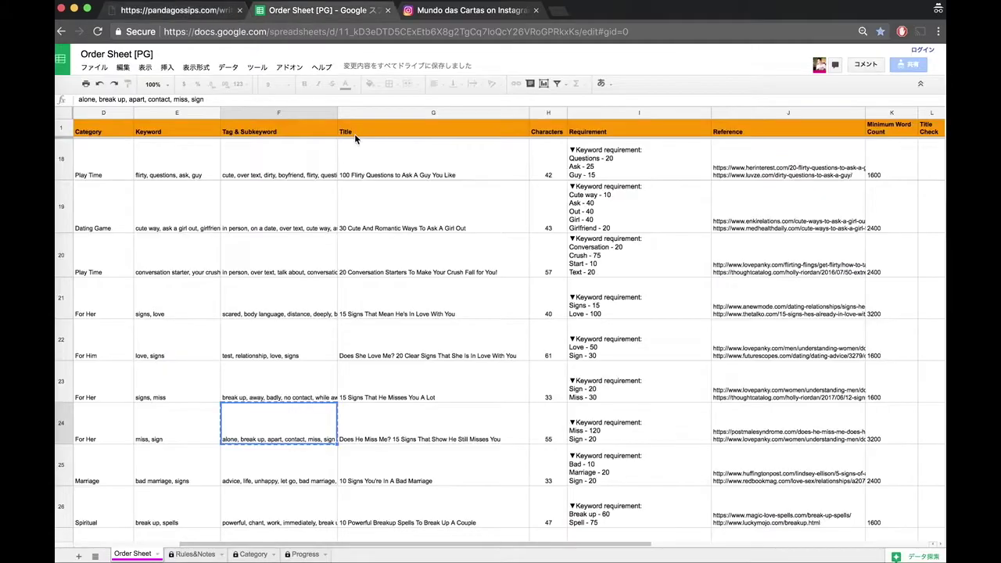
triple_click(95, 99)
key(ctrl+shift+Tab)
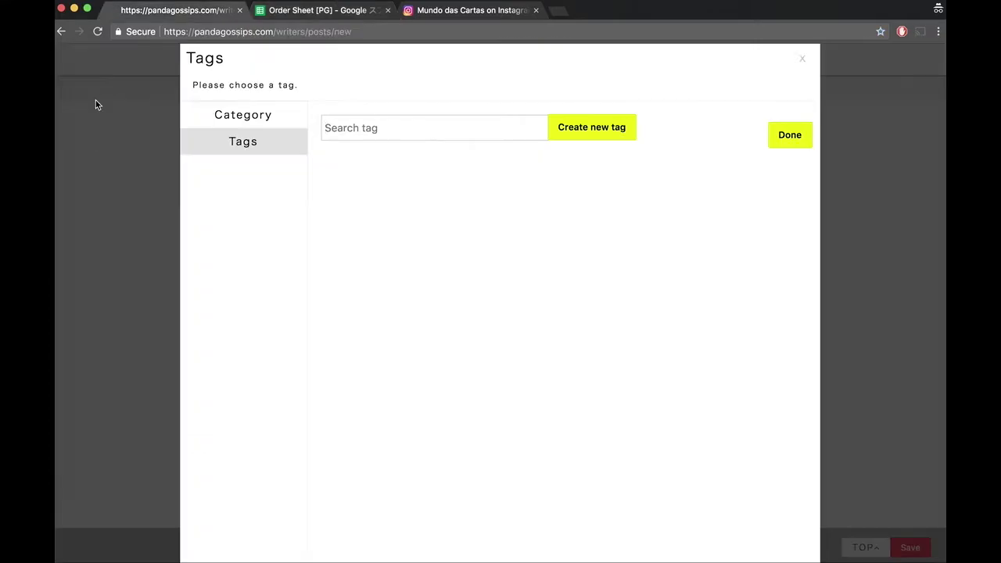
text(alone)
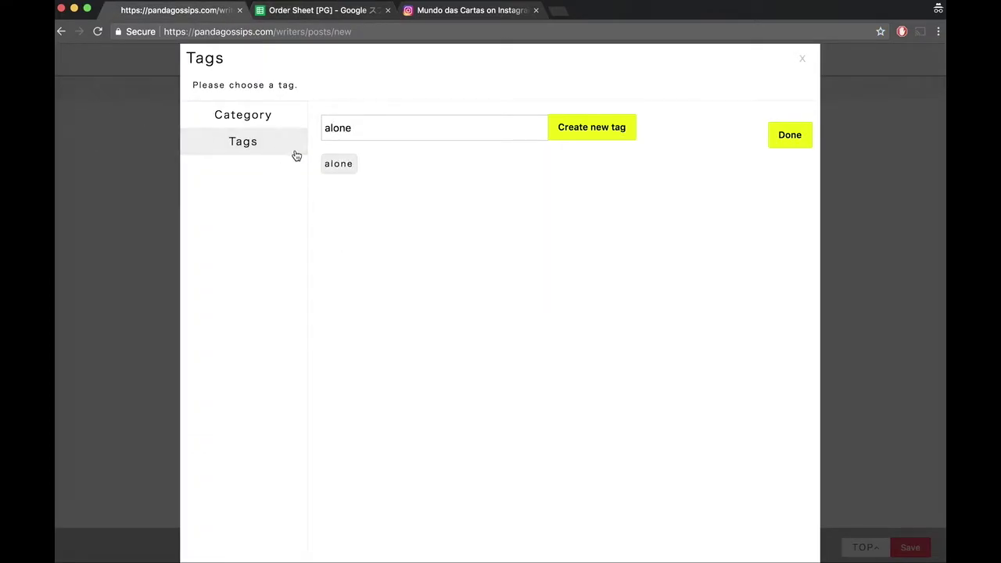
click(337, 168)
Look up the second tag in the order sheet and add the tag break up to the post.
key(ctrl+Tab)
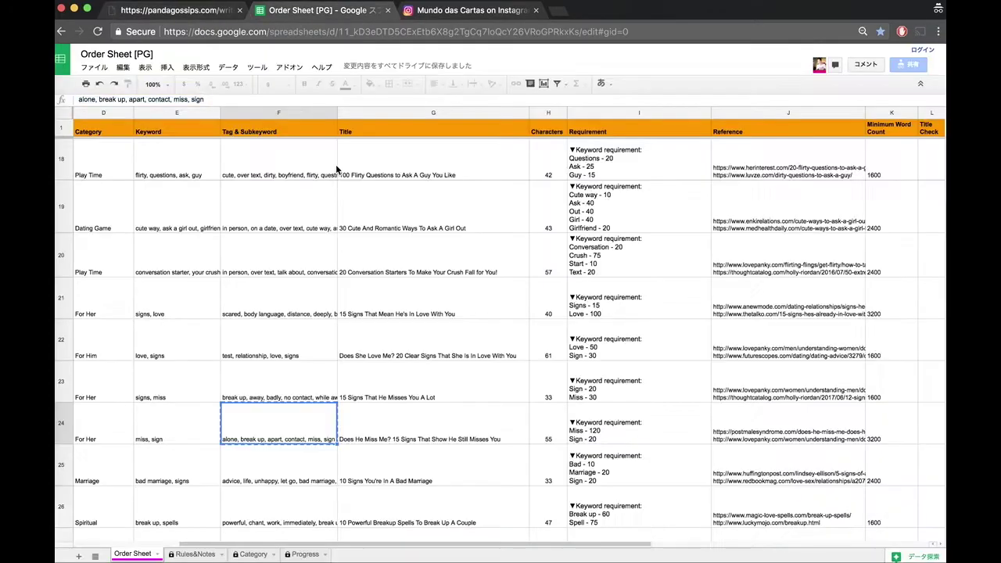
key(ctrl+shift+Tab)
double_click(353, 130)
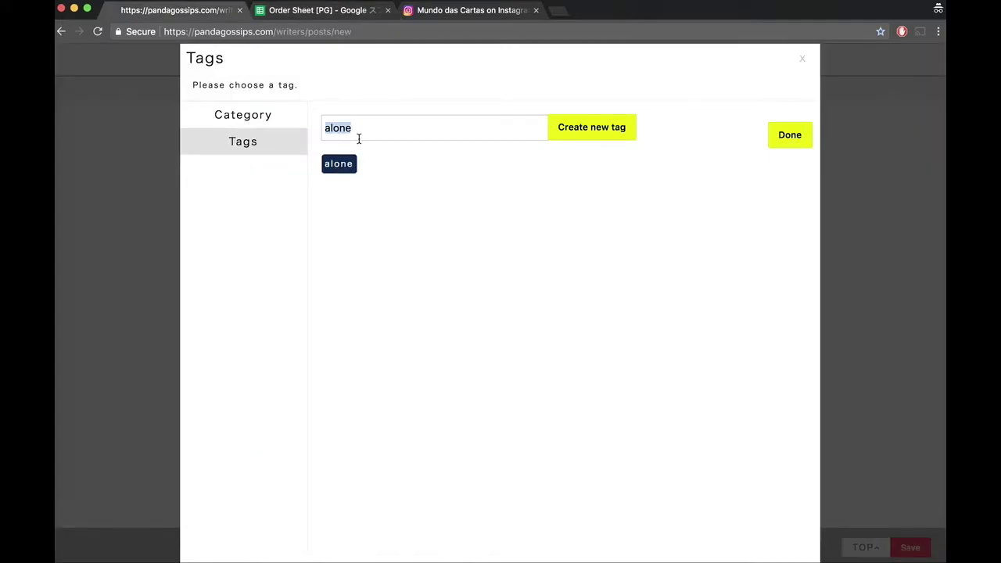
text(break up)
click(366, 165)
Look up the third tag in the order sheet and add the tag apart to the post.
key(ctrl+Tab)
key(ctrl+shift+Tab)
triple_click(378, 128)
text(apart)
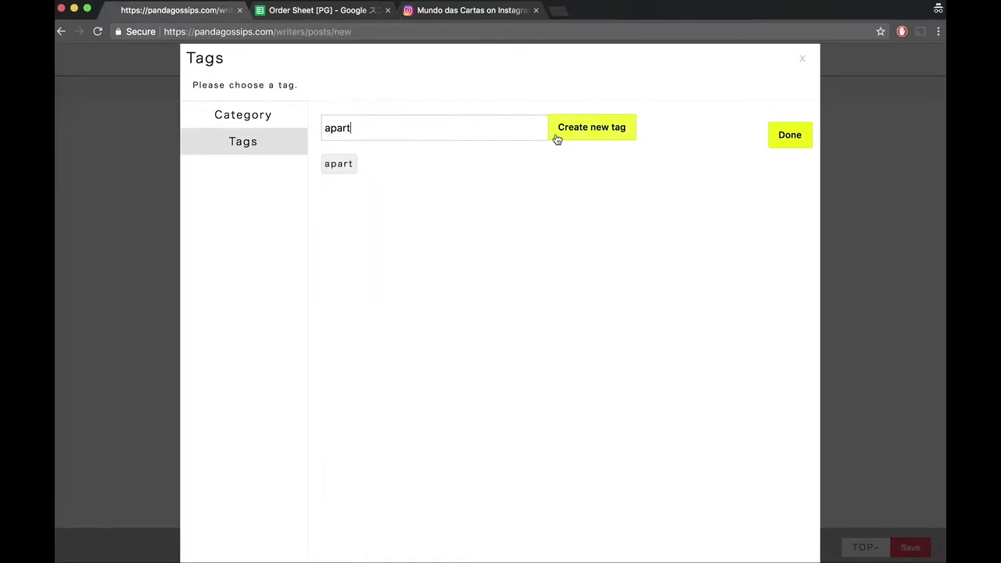
click(604, 126)
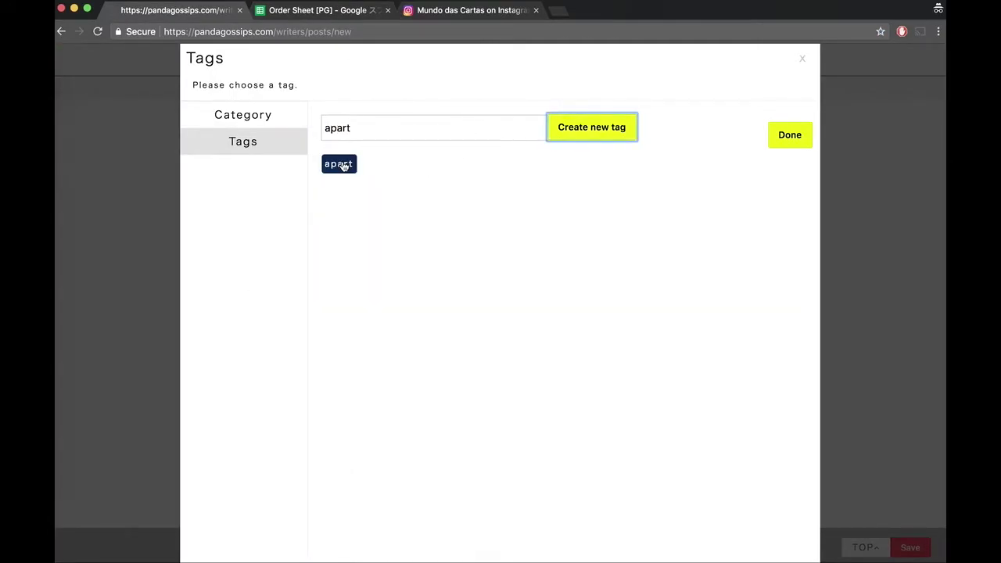
Look up the fourth tag in the order sheet and add the tag contact to the post.
key(ctrl+Tab)
key(ctrl+shift+Tab)
triple_click(368, 129)
text(contact)
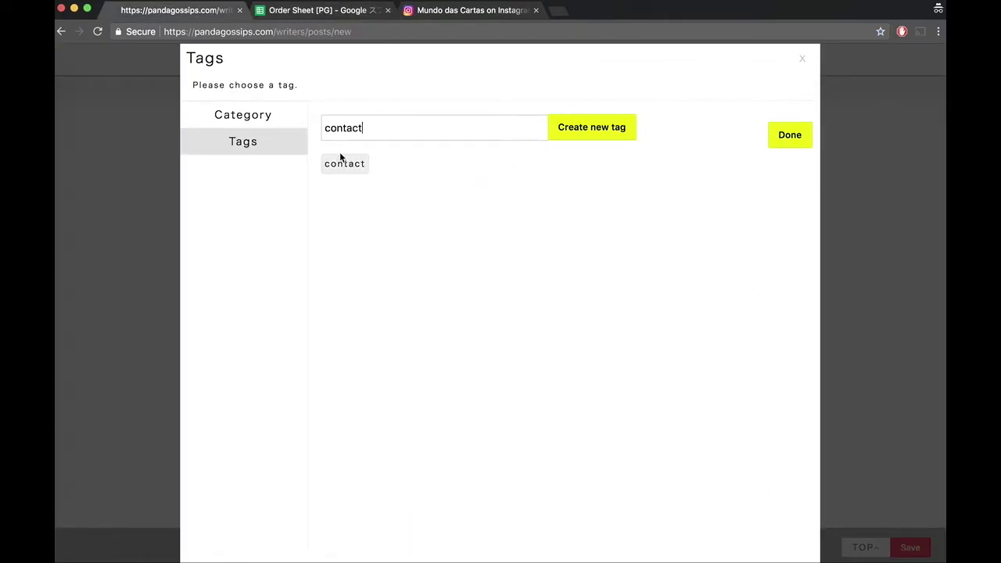
click(348, 167)
Look up the remaining tags in the order sheet and add the tags miss and sign to the post.
key(ctrl+Tab)
key(ctrl+shift+Tab)
triple_click(368, 130)
text(miss)
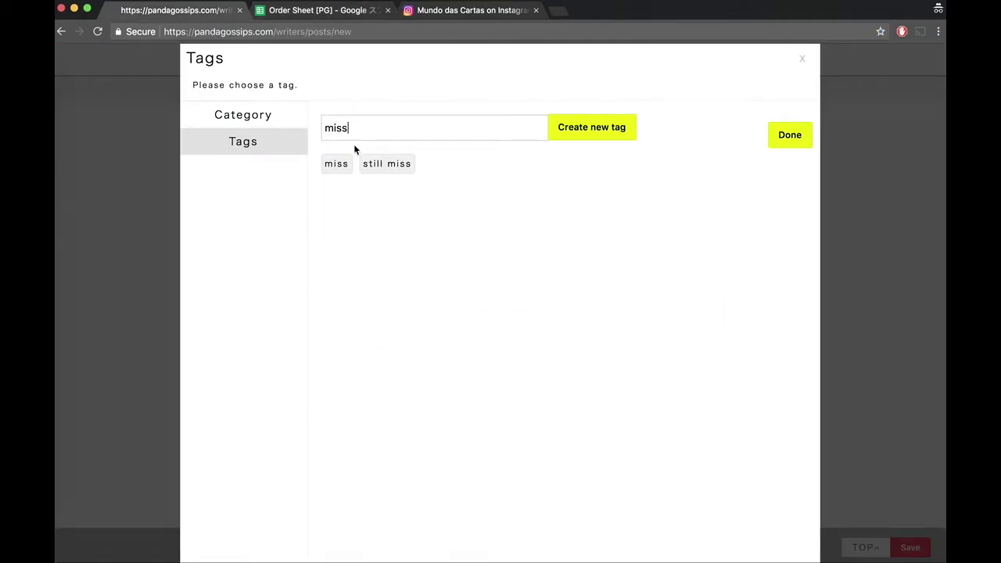
click(342, 162)
double_click(354, 128)
text(sign)
click(332, 166)
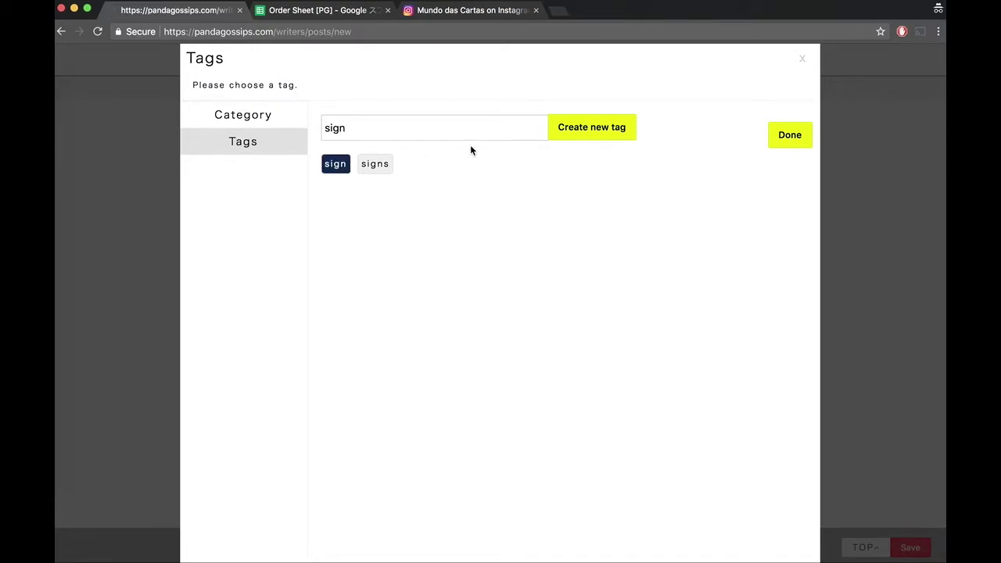
Confirm the chosen category and tags, and save the new post.
click(788, 135)
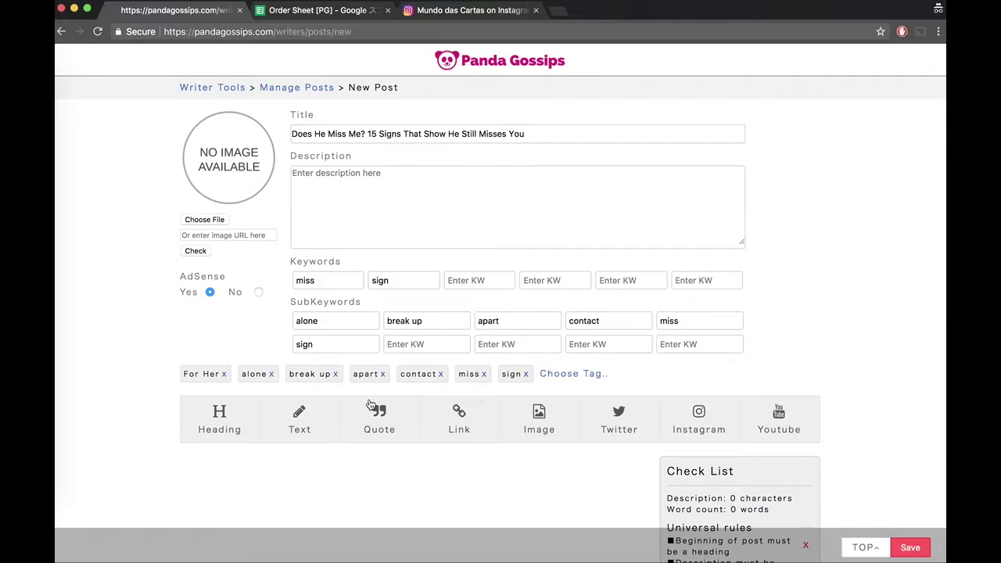
scroll(161, 469, down, 2)
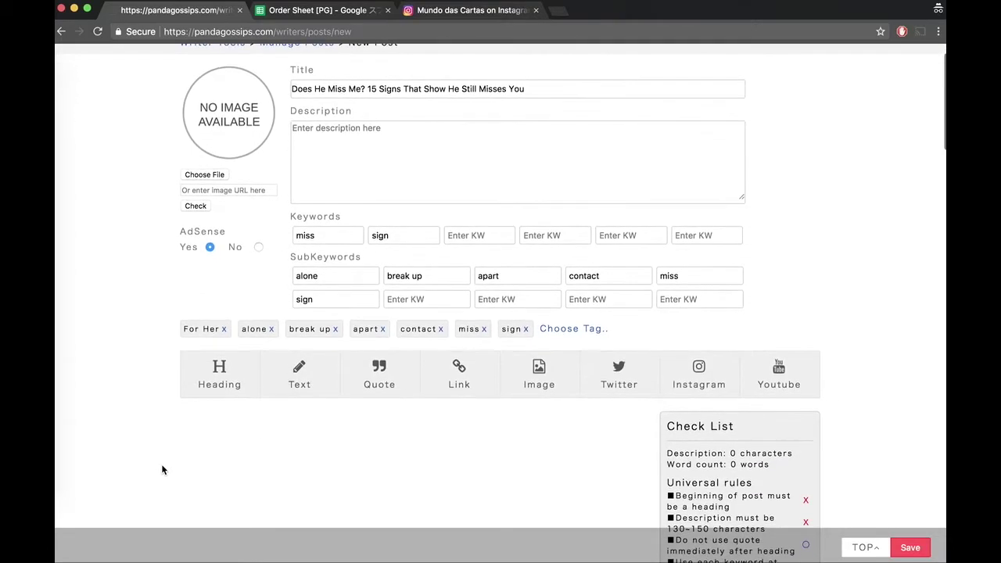
click(910, 549)
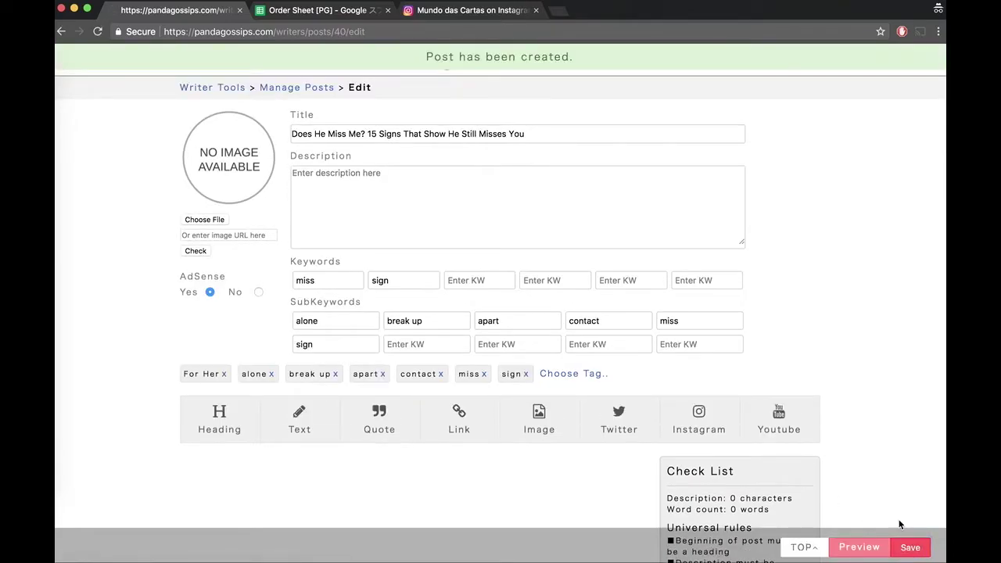
View the post's check list, check row 24's minimum word count in the order sheet, and return to the post editor.
scroll(869, 453, down, 5)
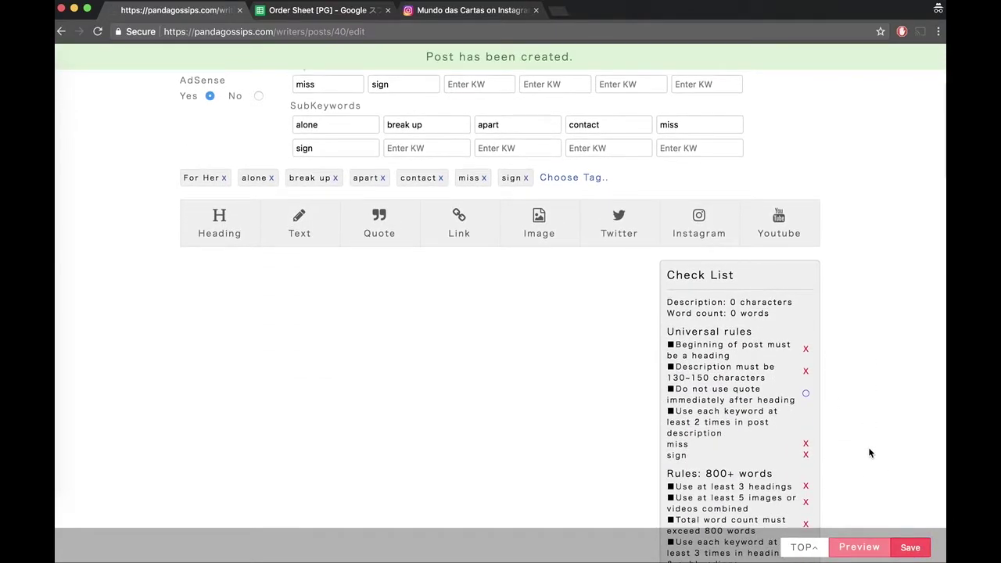
scroll(831, 391, down, 1)
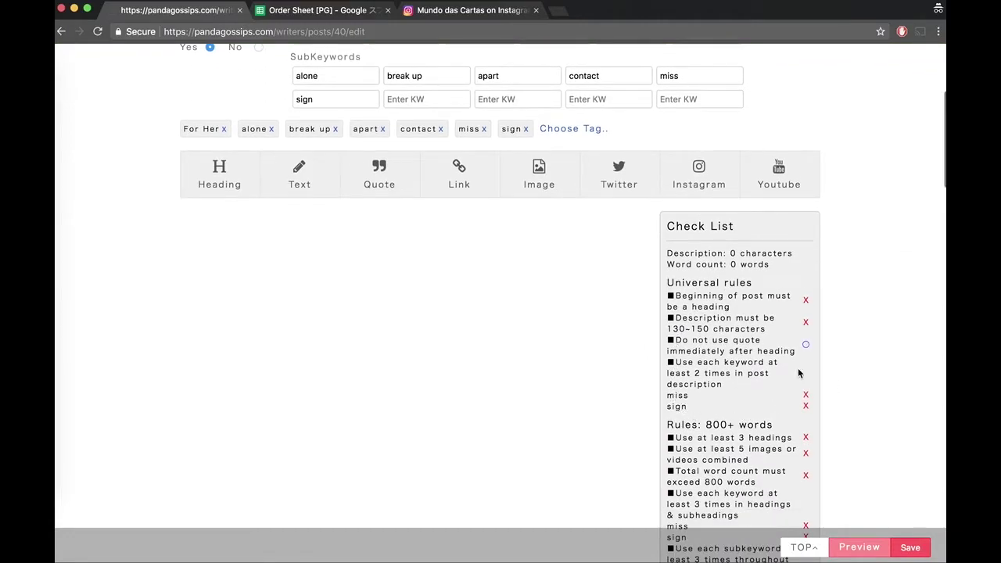
key(ctrl+Tab)
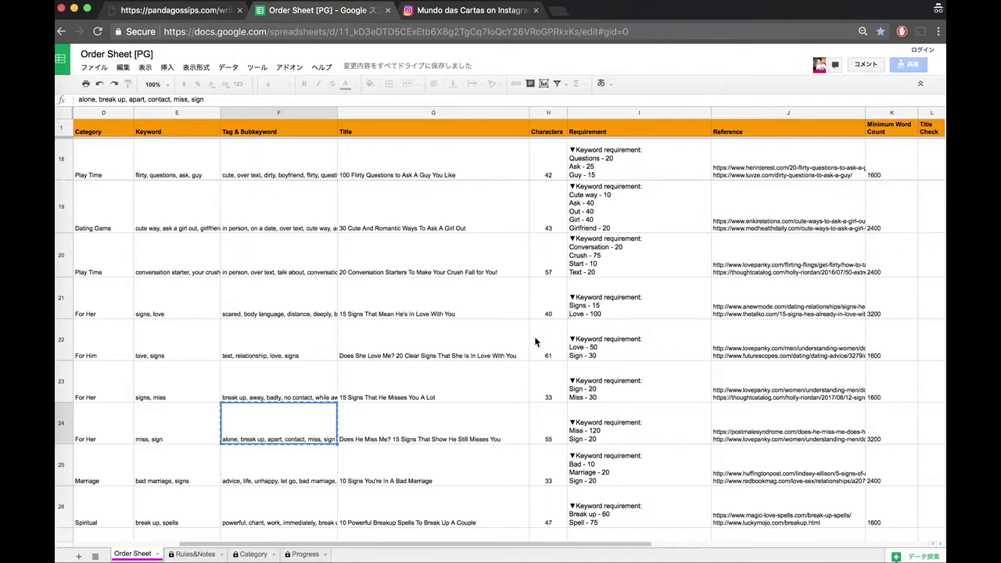
double_click(900, 431)
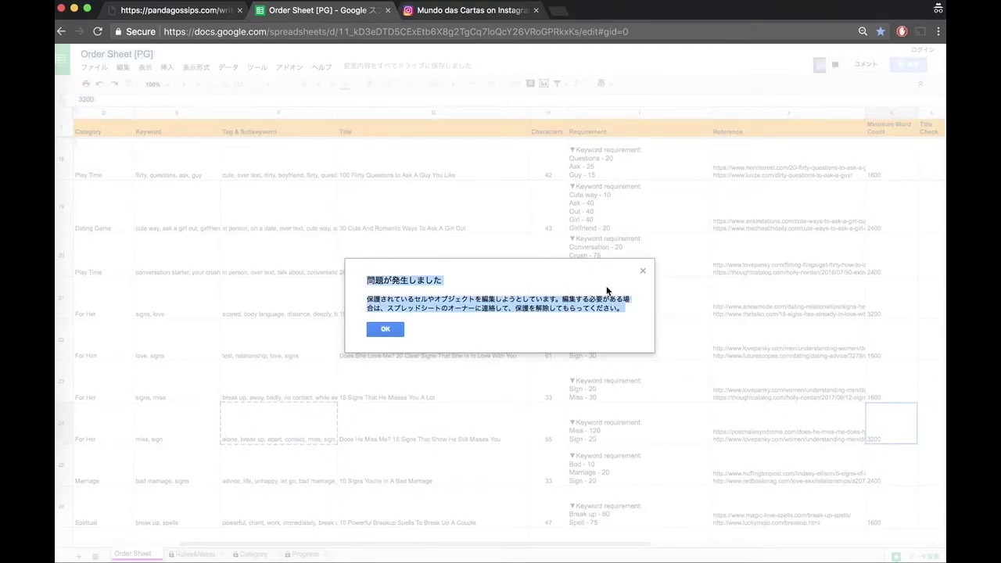
click(643, 271)
key(ctrl+shift+Tab)
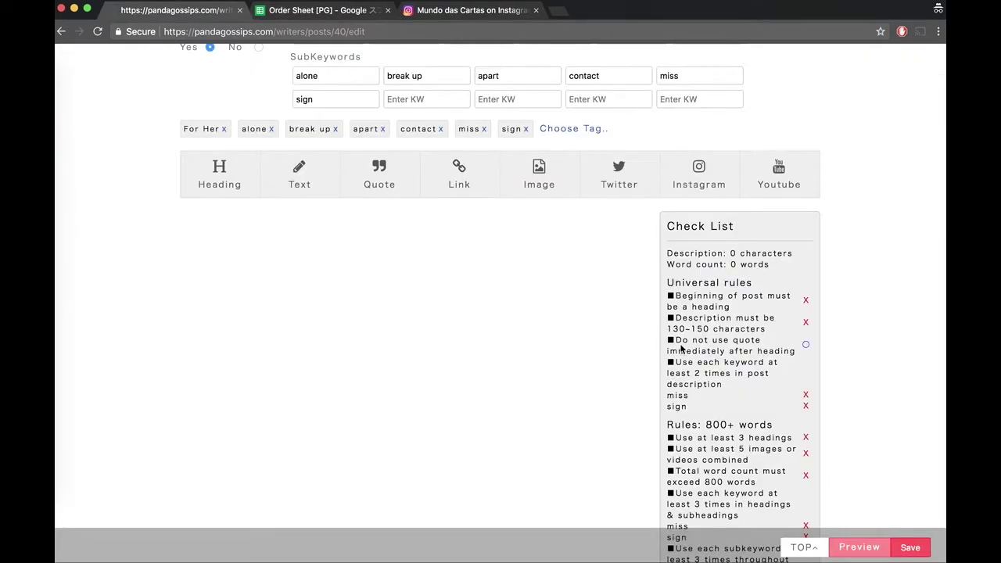
Examine the check list's rules for 3,200+ words and the overall, keyword and subkeyword stats below them.
scroll(682, 350, down, 10)
scroll(683, 351, down, 2)
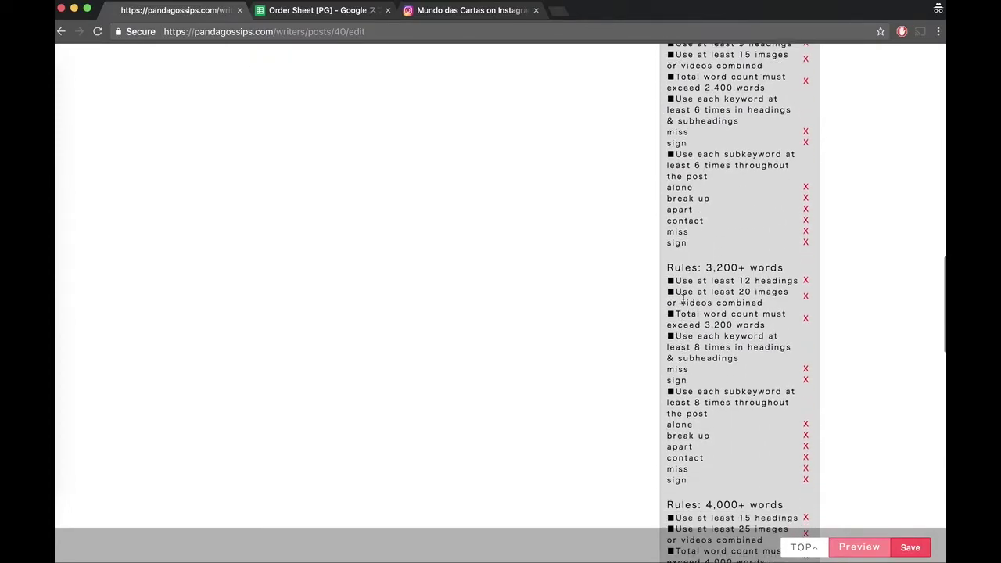
drag(669, 266, 785, 269)
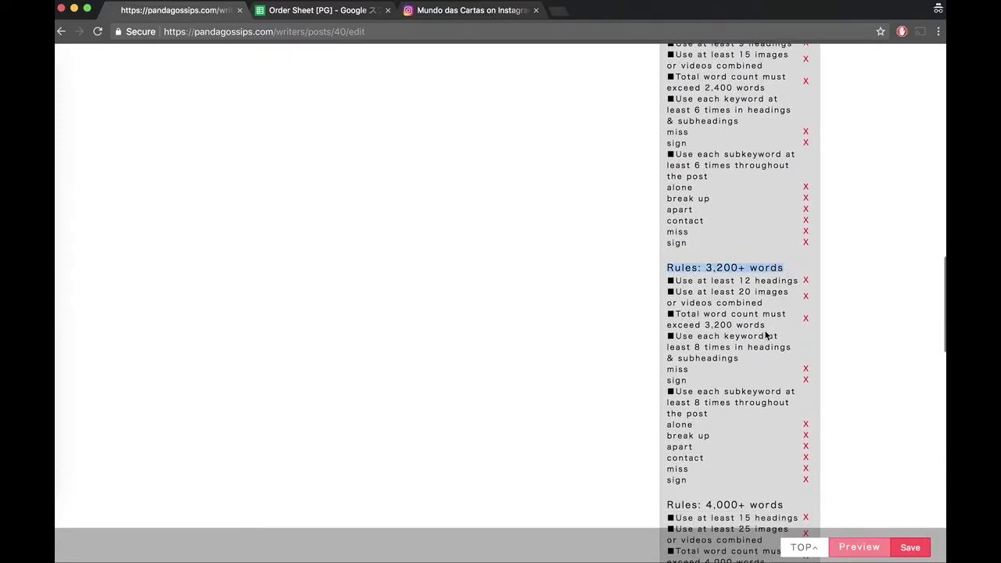
scroll(761, 343, down, 1)
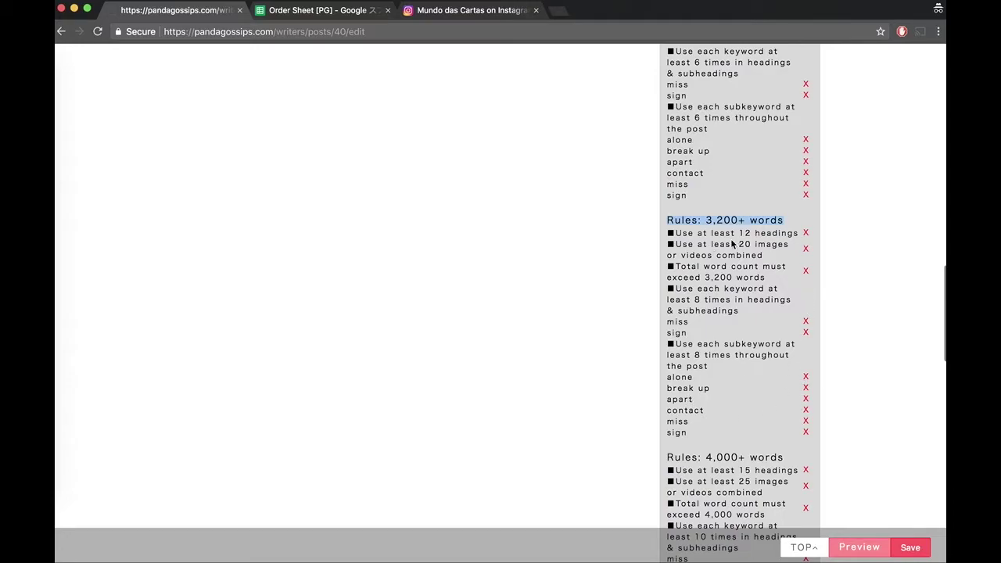
scroll(688, 408, down, 2)
scroll(688, 409, down, 2)
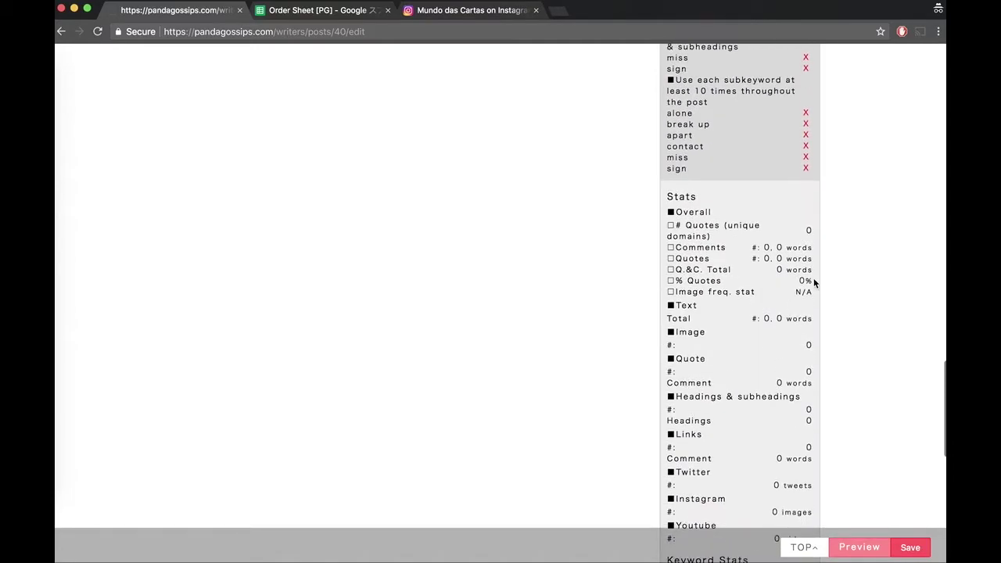
scroll(670, 320, down, 15)
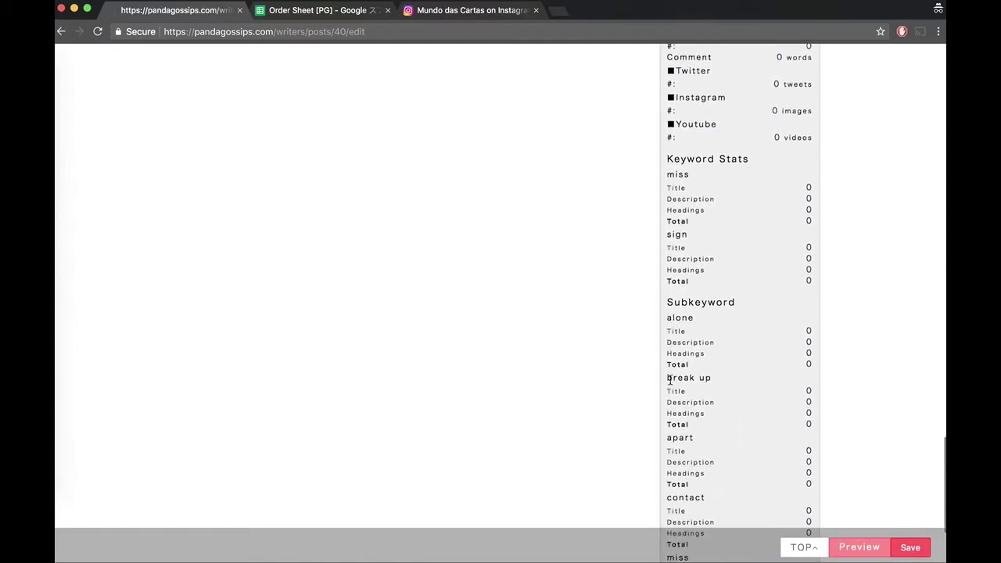
scroll(814, 393, up, 15)
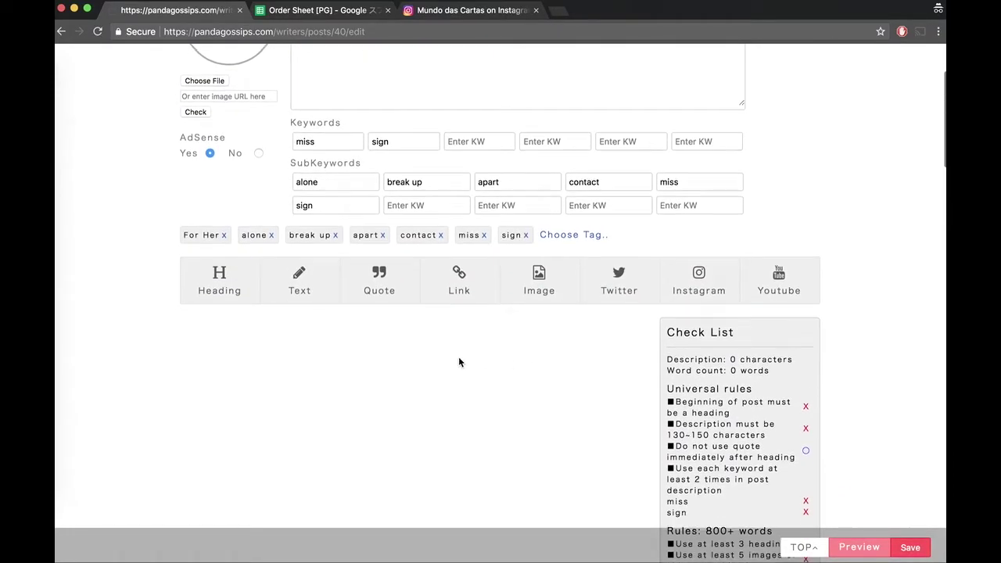
Add an empty heading block to the post's content and activate its text field.
scroll(459, 356, up, 1)
click(228, 310)
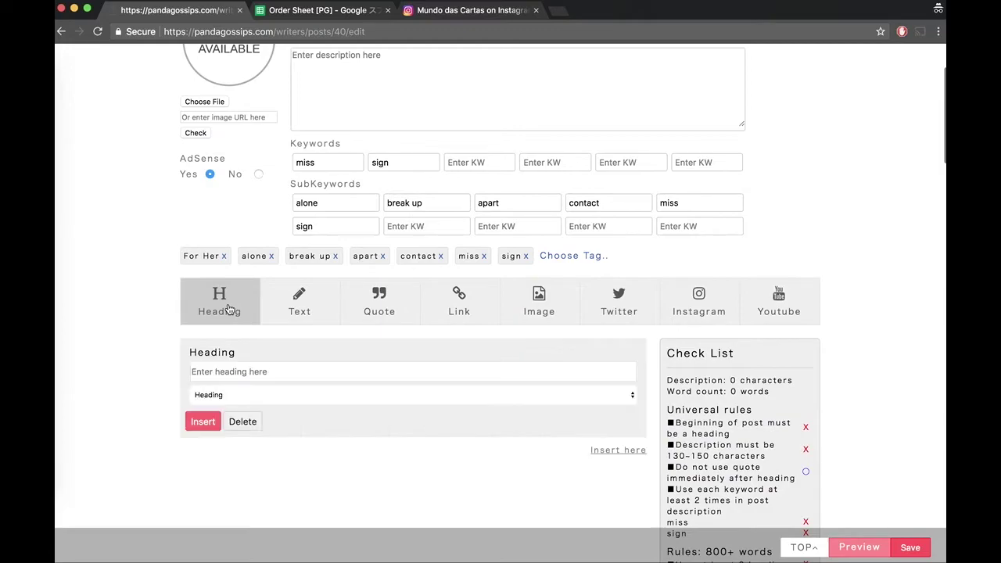
click(221, 368)
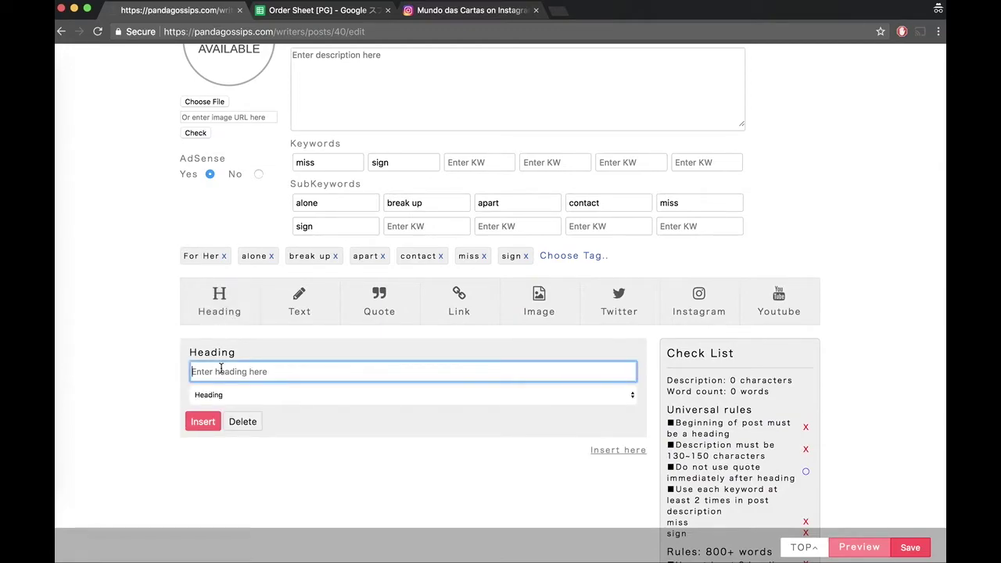
text(The first heading example)
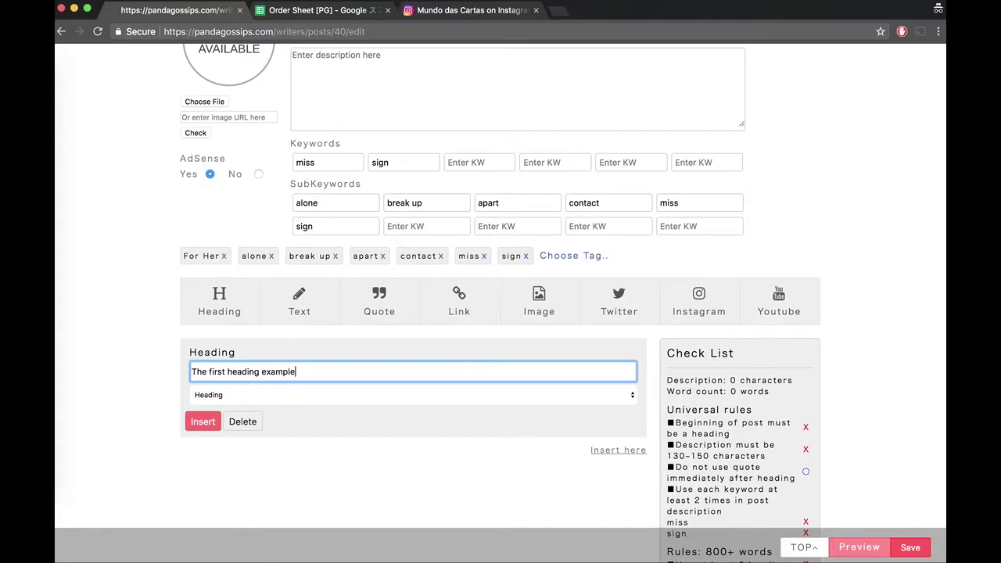
key(super+a)
key(BackSpace)
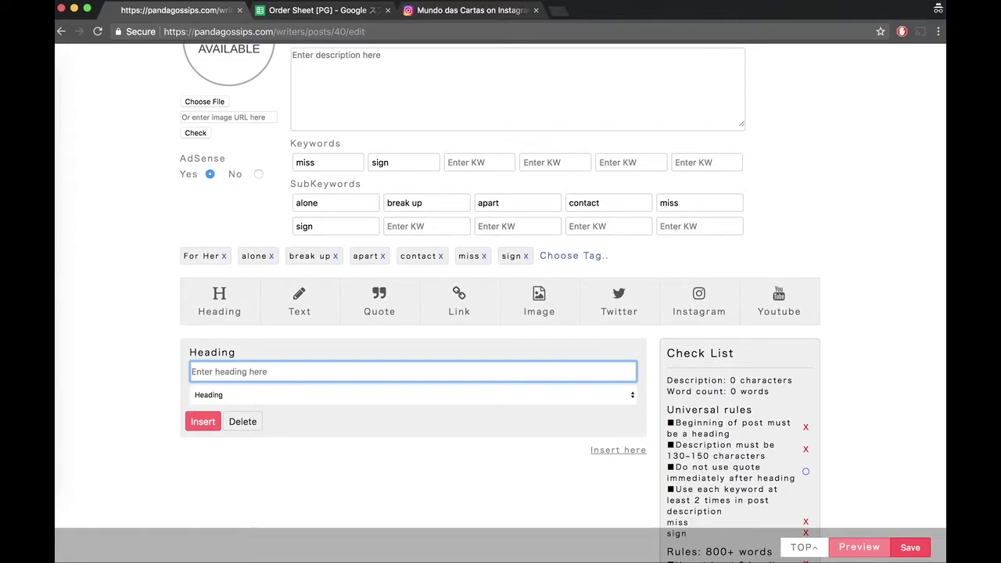
Enter "Signs that suggest he still misses you" as the heading text and insert the heading into the post.
scroll(223, 402, up, 3)
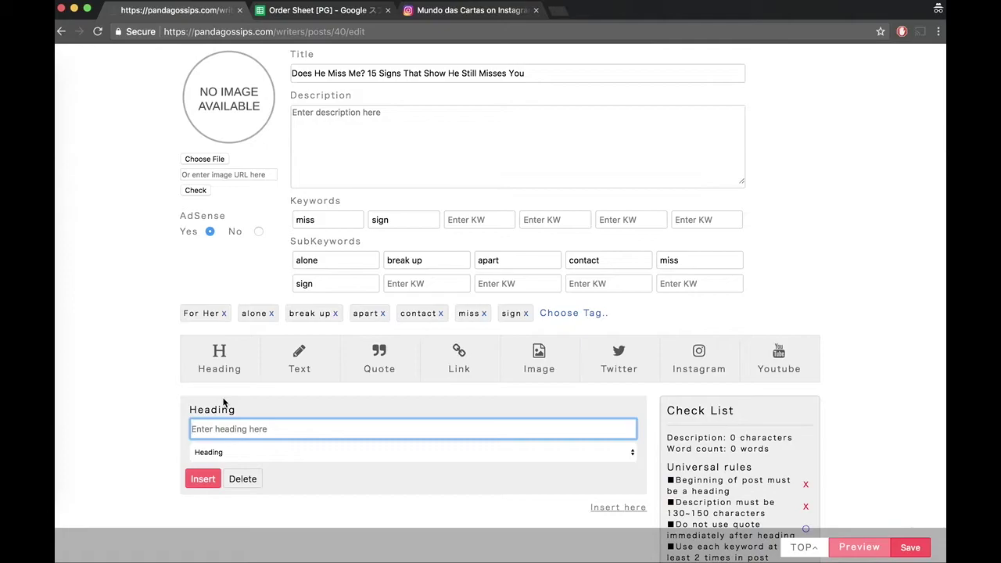
text(He)
key(ctrl+a)
text(Signs that suggest he still misse)
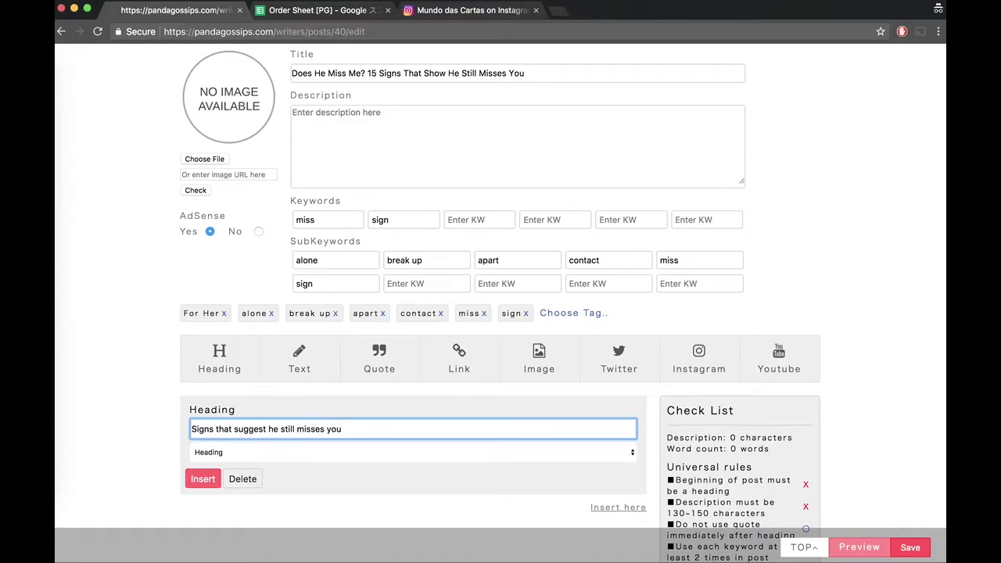
click(203, 479)
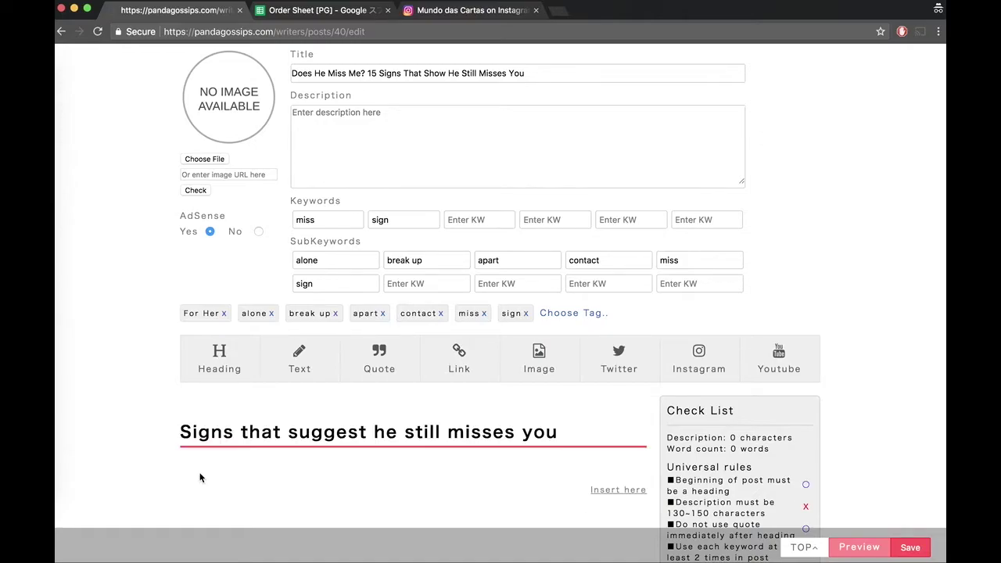
Insert a text block under the first heading reading "You can type your first paragraph here.".
scroll(263, 450, down, 2)
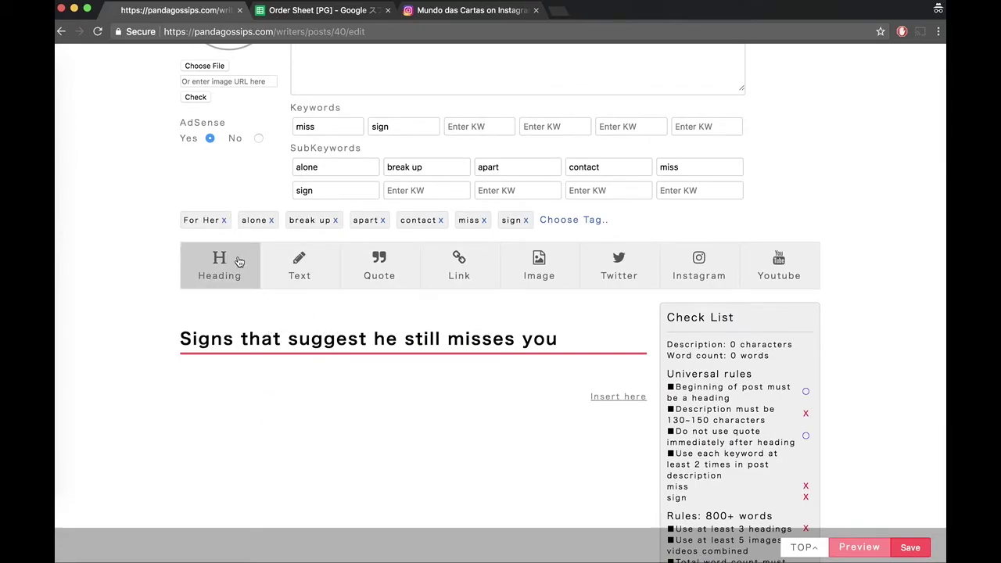
click(310, 268)
scroll(335, 373, down, 1)
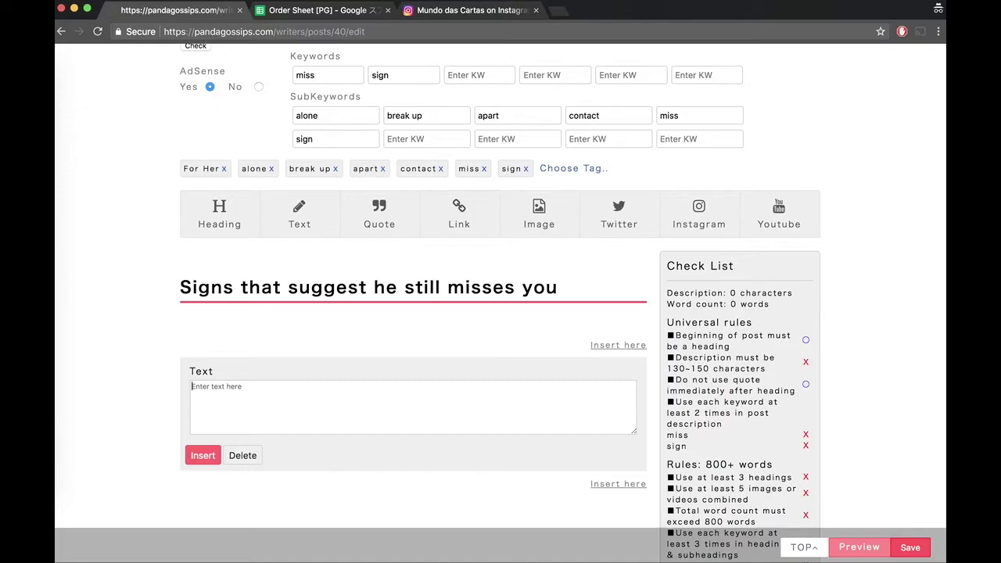
text(You can type your first paragraph here)
click(199, 456)
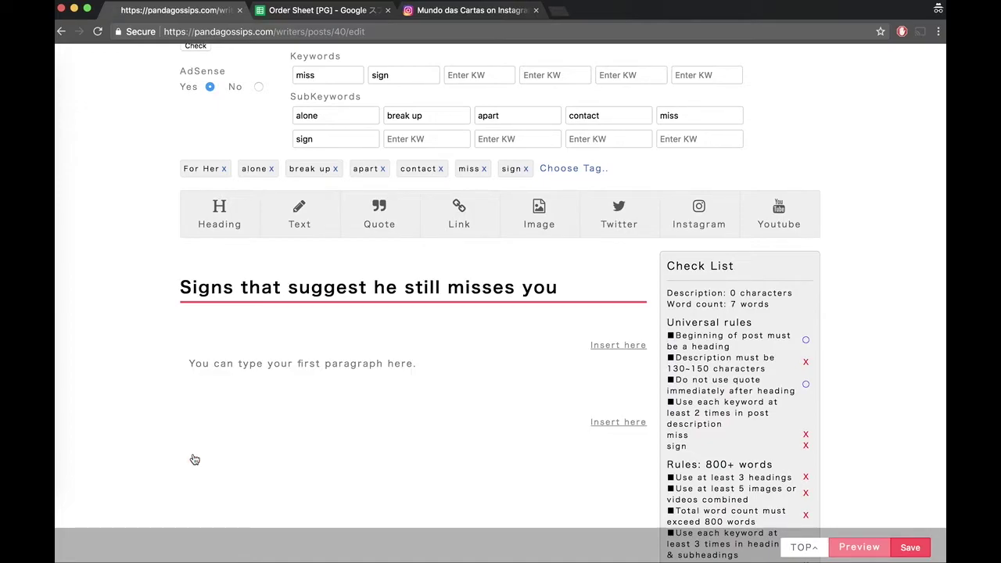
Insert the heading "Sign 1) He still misses you sign example" below the first paragraph.
scroll(332, 404, down, 1)
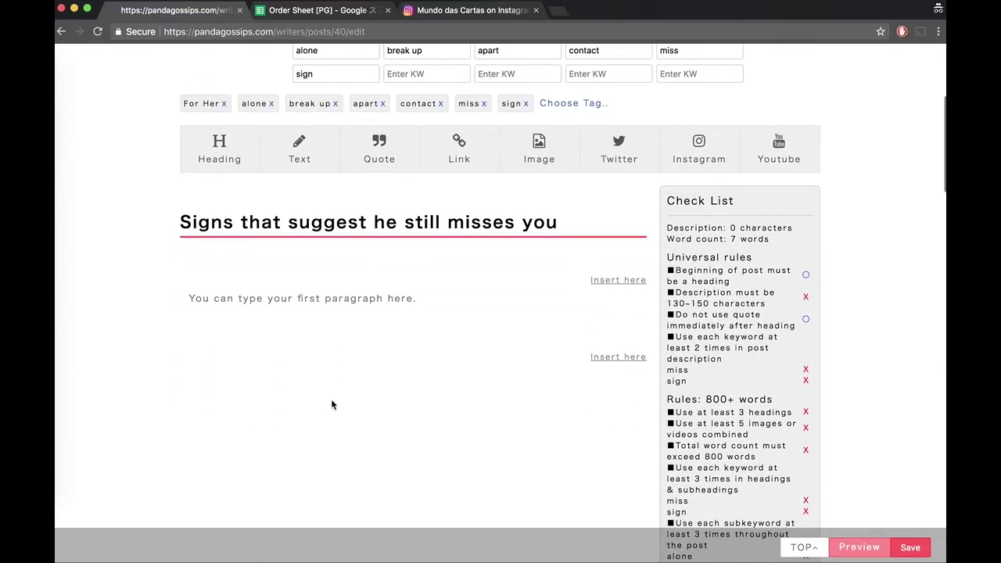
click(618, 358)
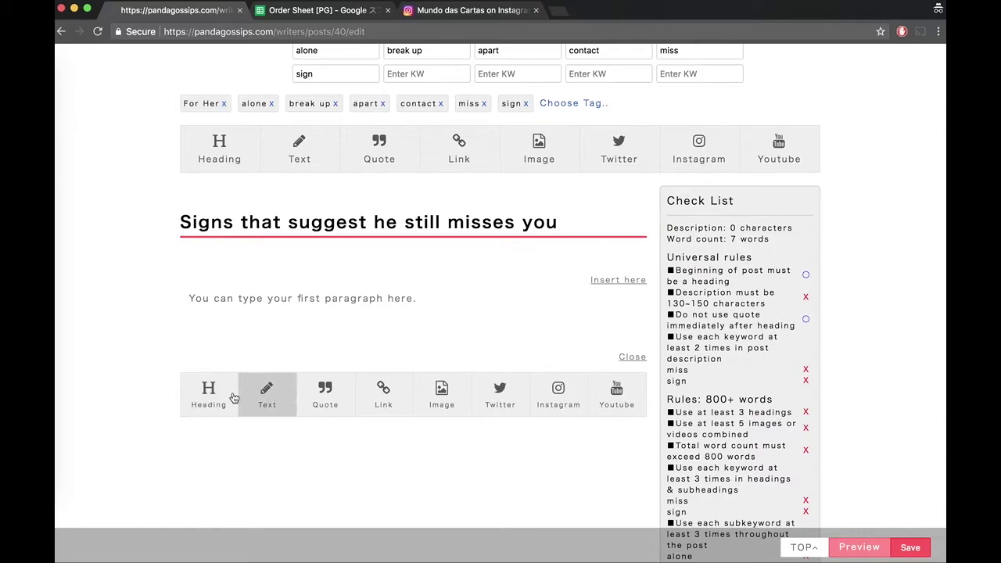
click(196, 401)
click(232, 402)
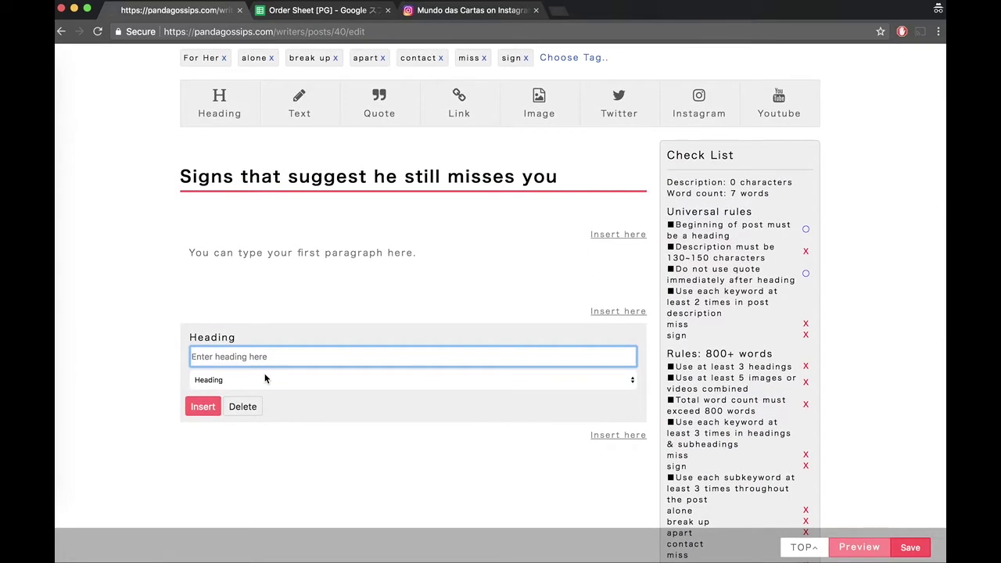
text(Sgi)
text(kee)
text(es you)
text( sign)
text( example)
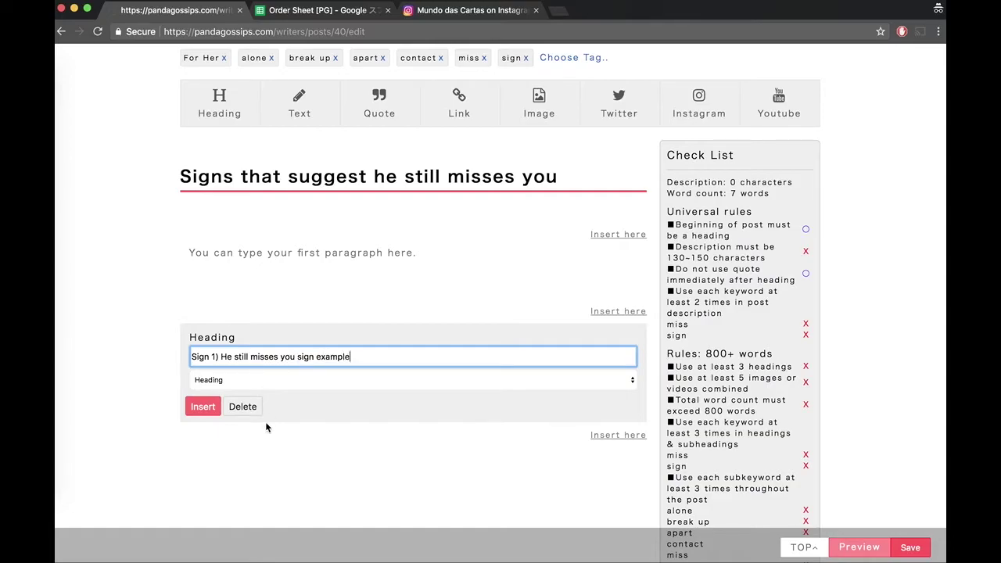
click(202, 407)
Compare the words "miss" and "sign" in the new heading with their keyword and subkeyword counts in the check list's stats.
scroll(323, 424, down, 2)
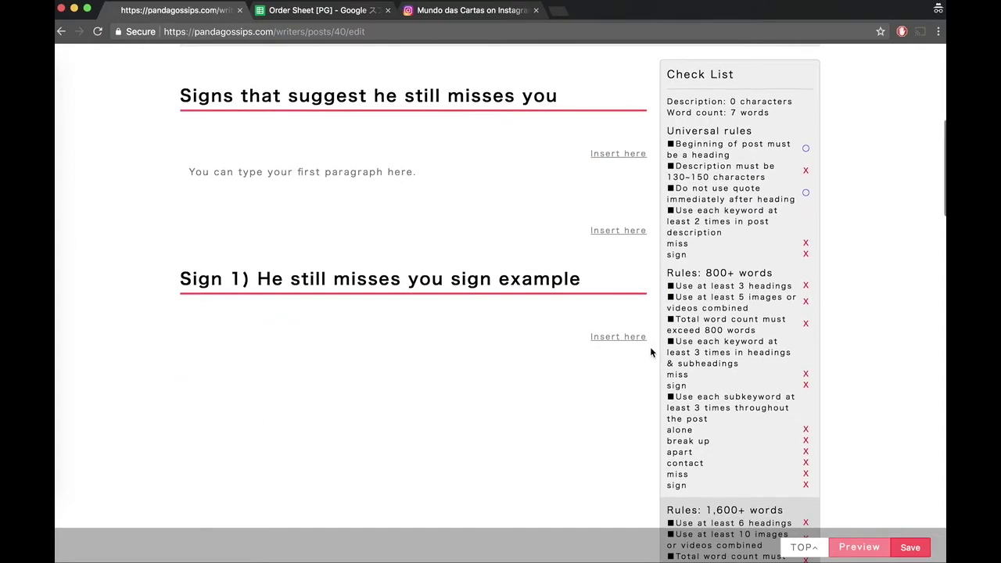
scroll(326, 147, down, 5)
mouse_move(326, 146)
drag(335, 117, 402, 116)
drag(491, 114, 451, 113)
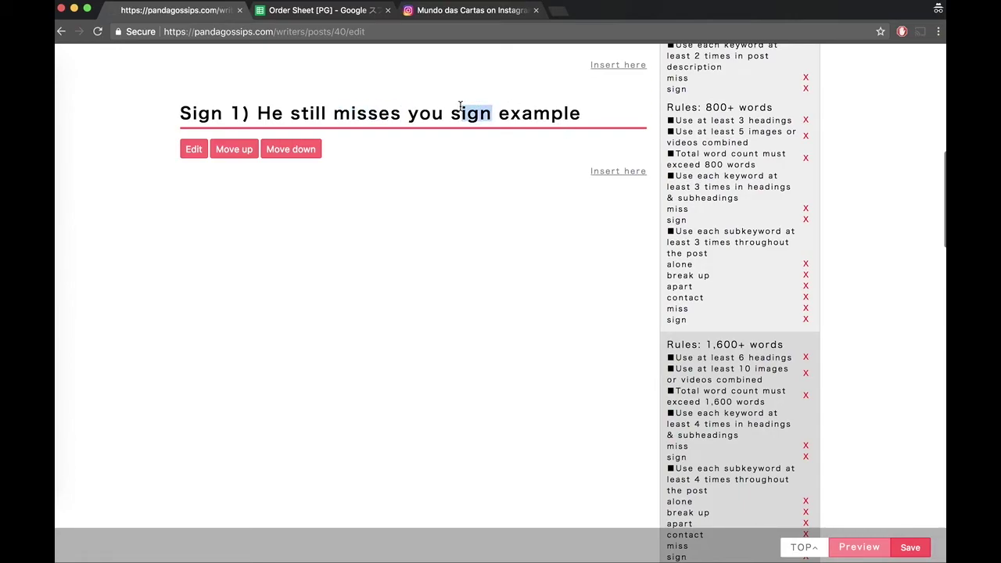
scroll(767, 246, down, 5)
scroll(767, 246, down, 20)
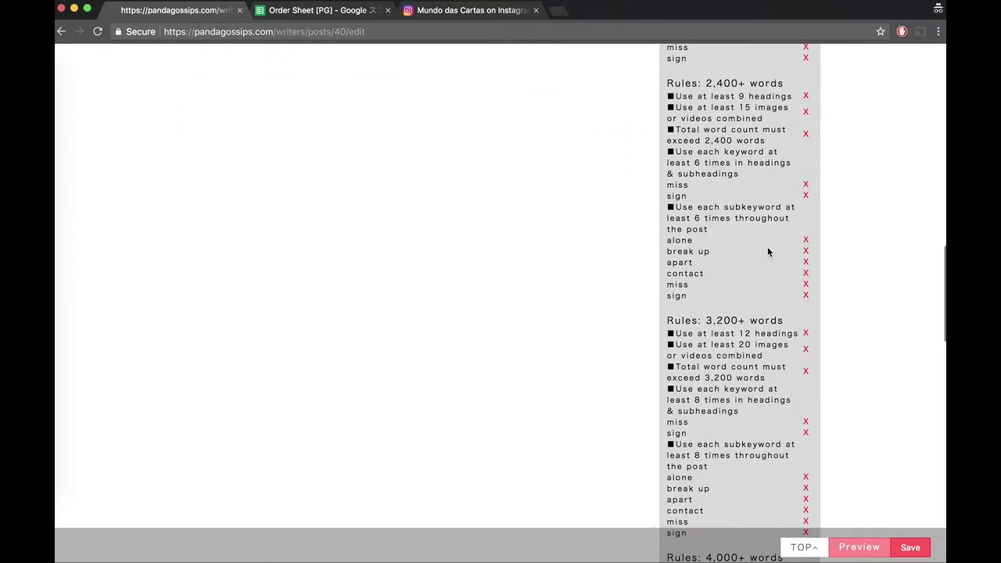
scroll(767, 250, down, 4)
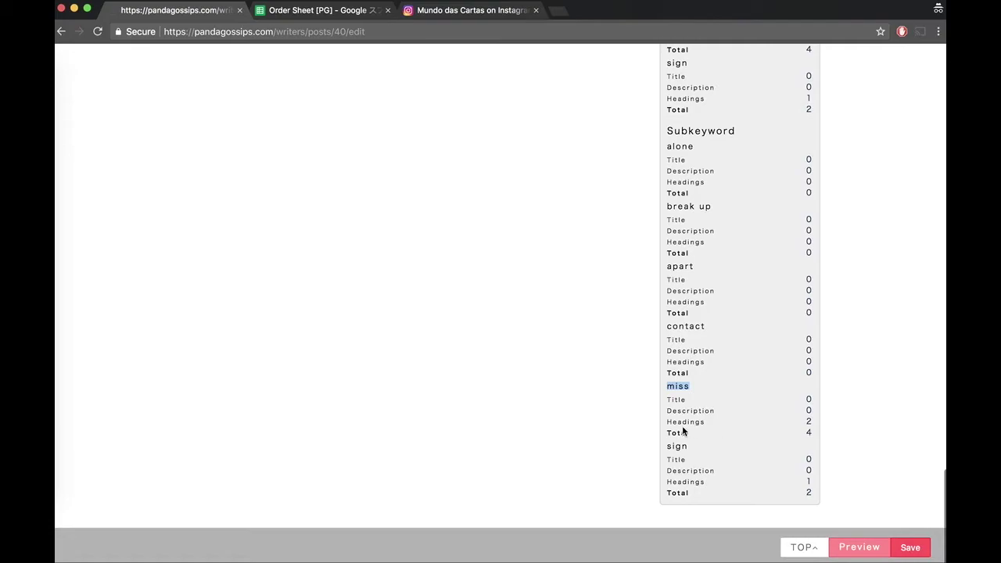
drag(667, 421, 815, 435)
click(814, 435)
drag(668, 445, 814, 493)
click(759, 469)
scroll(688, 419, up, 5)
scroll(688, 420, up, 15)
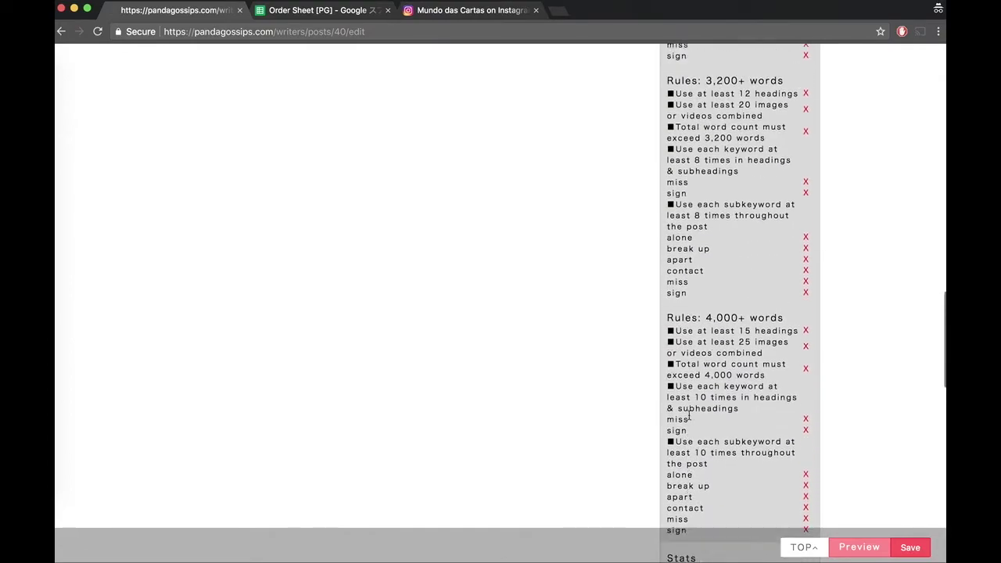
scroll(688, 420, up, 2)
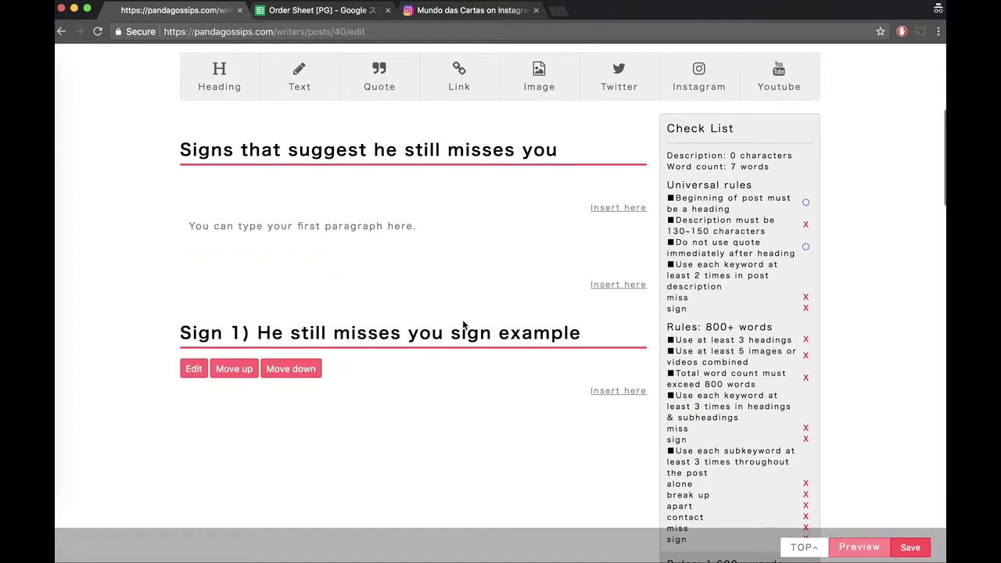
scroll(461, 324, down, 1)
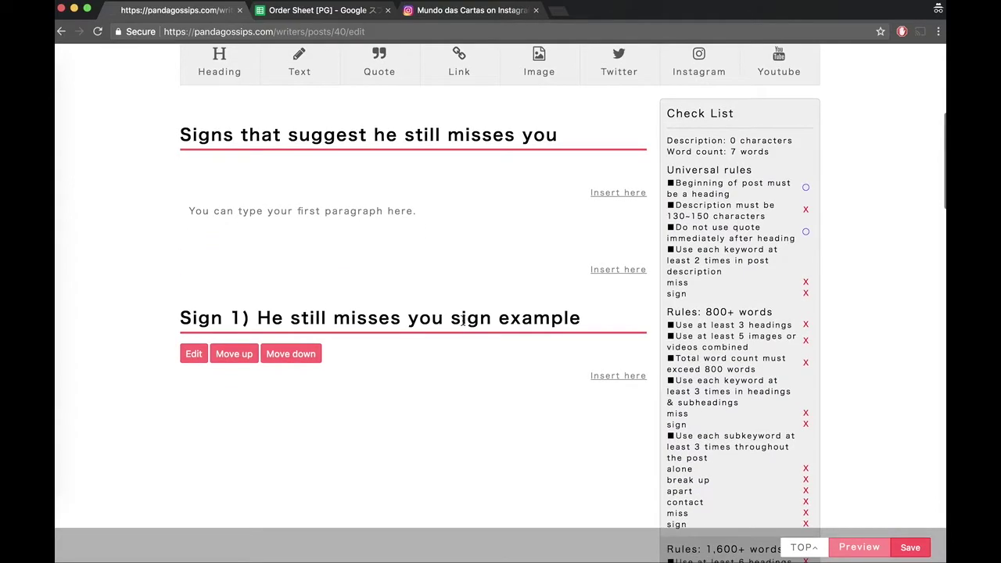
click(612, 270)
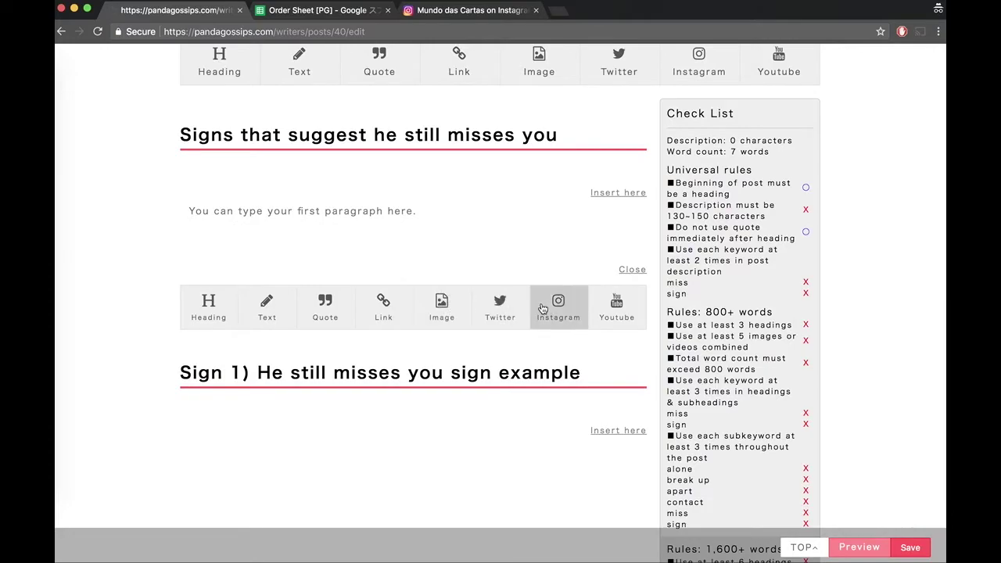
click(546, 309)
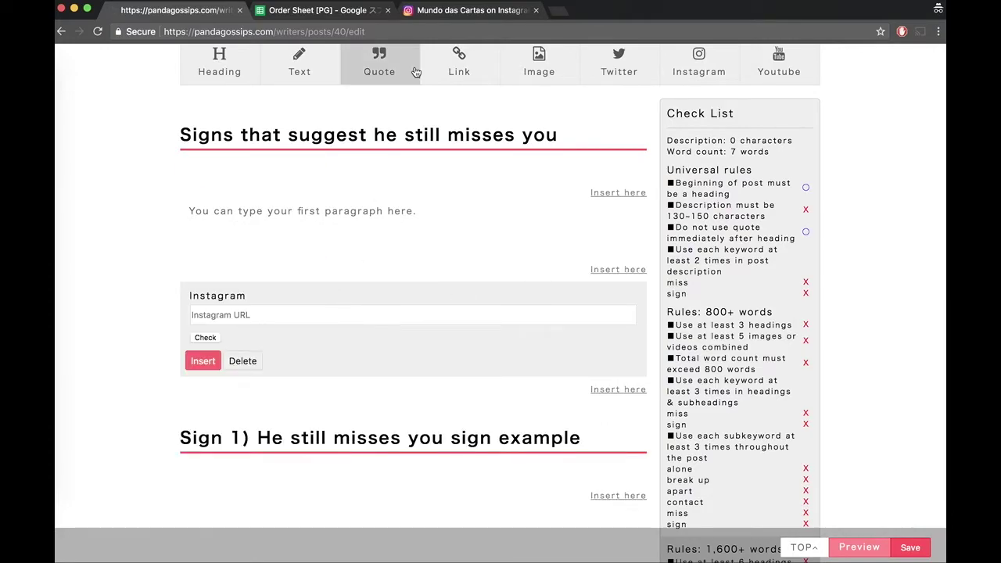
click(430, 12)
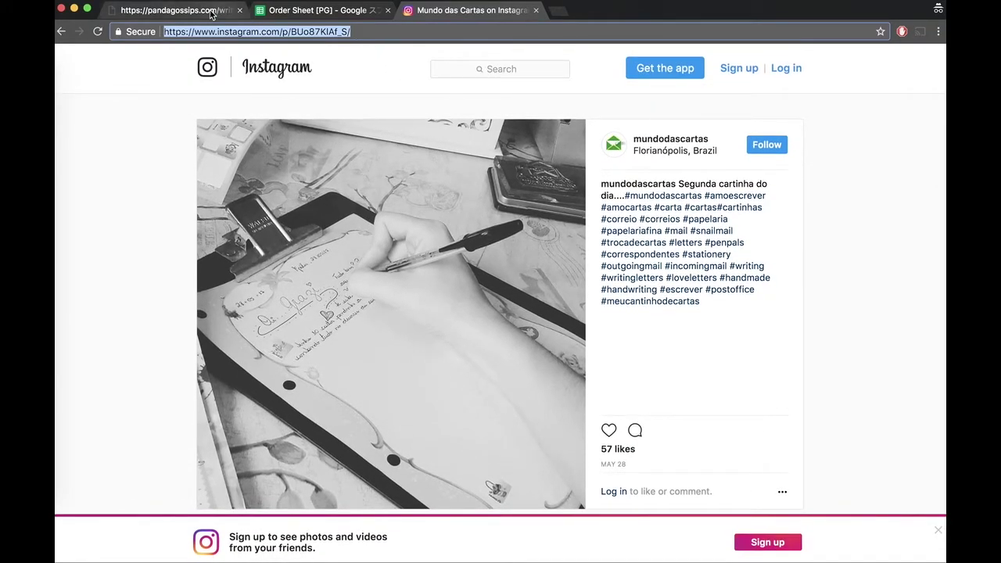
click(176, 10)
click(234, 279)
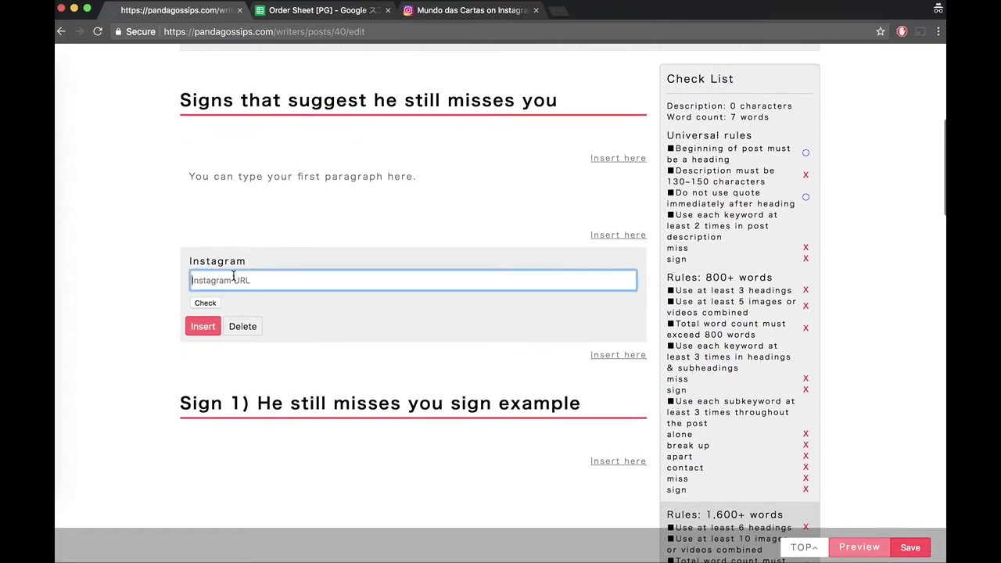
text(https://www.instagram.com/p/BUo87KIAf_S/)
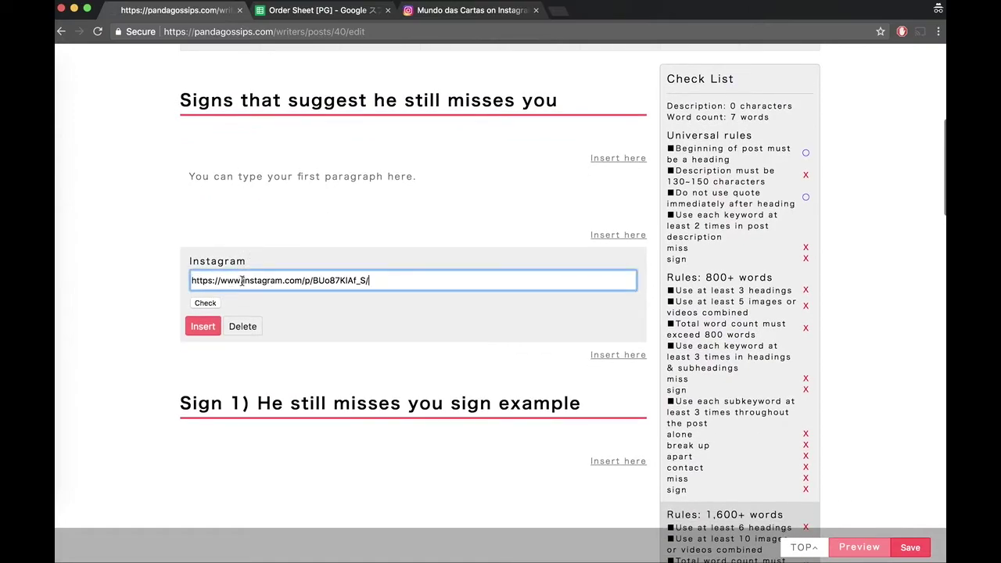
click(207, 305)
scroll(216, 368, down, 3)
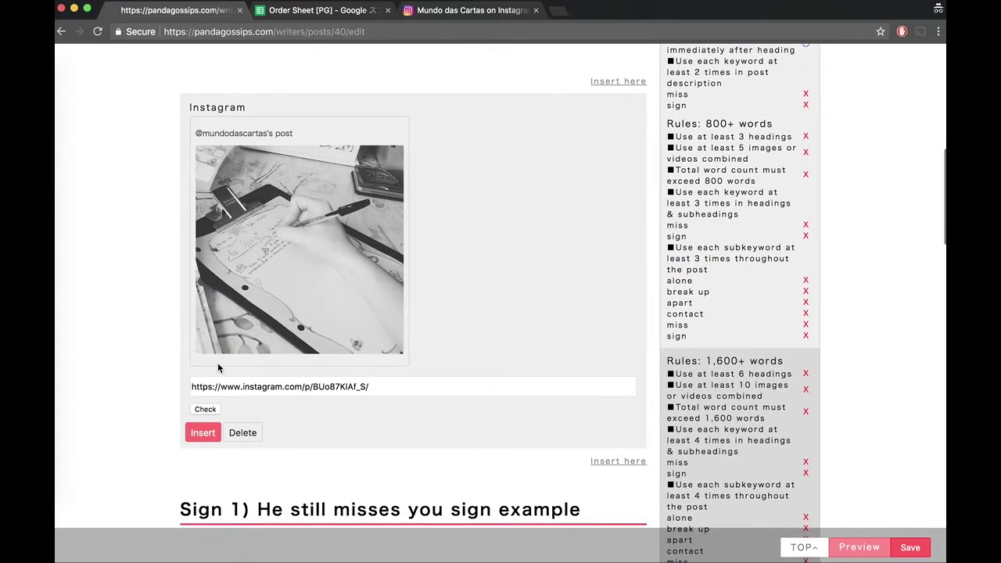
click(204, 396)
scroll(296, 295, up, 3)
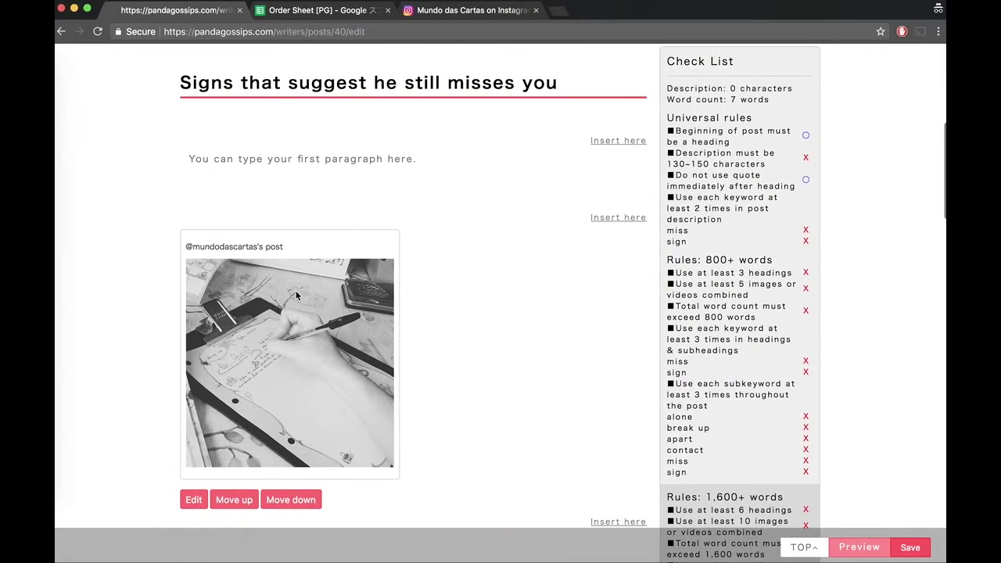
Insert a text block reading "Text that relate to this heading" below the "Sign 1)" heading.
scroll(296, 295, down, 5)
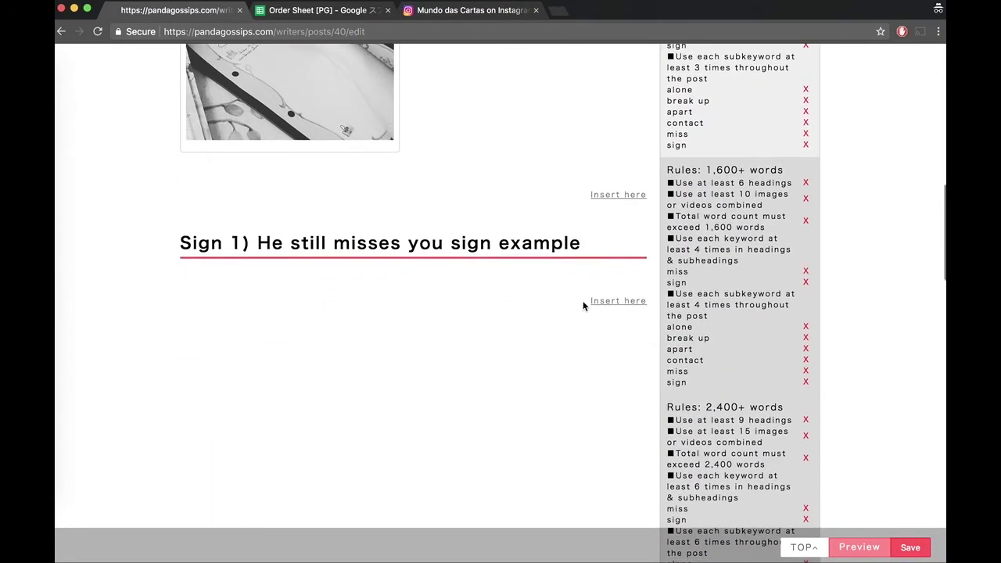
click(604, 305)
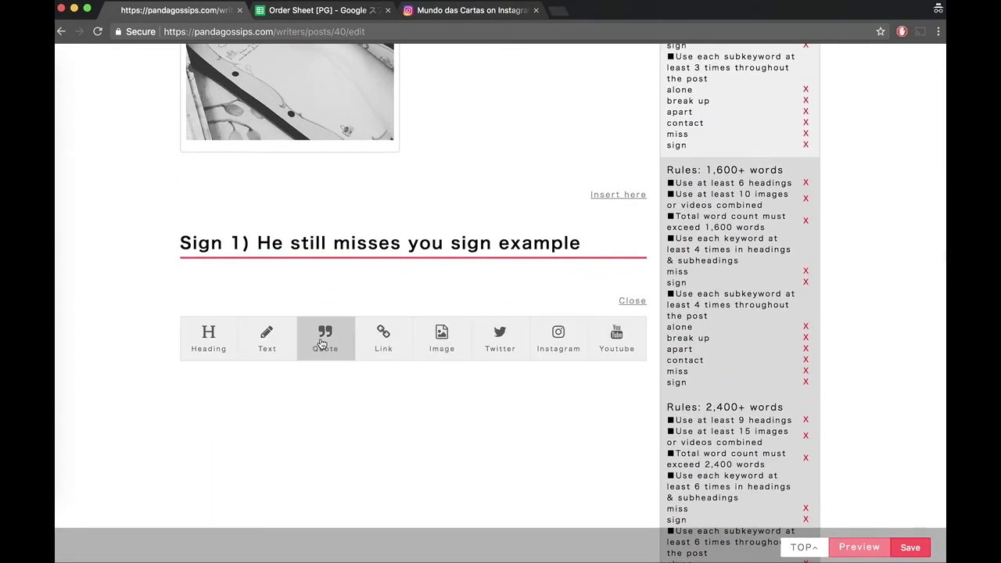
click(262, 338)
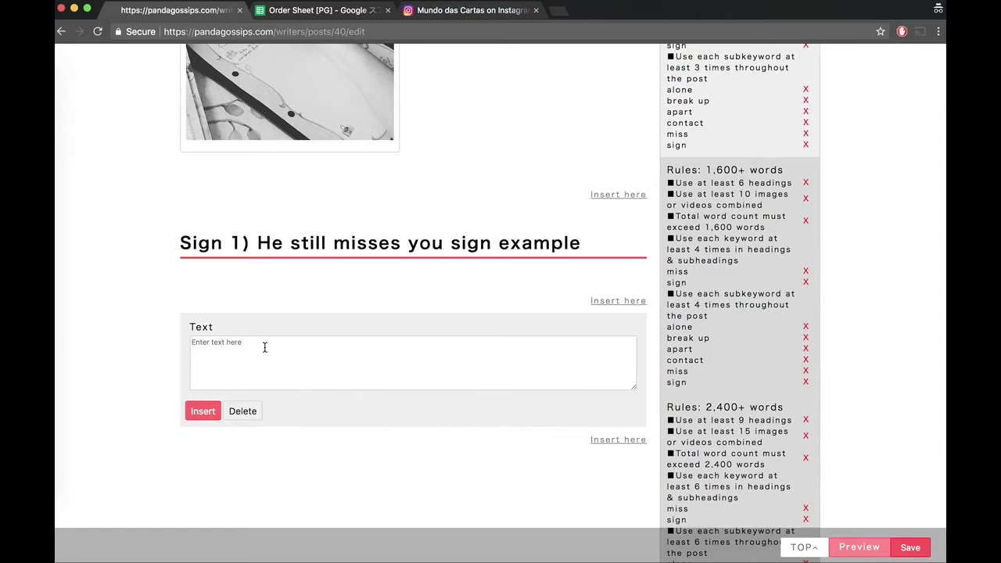
text(Text that relate to this heading)
click(203, 411)
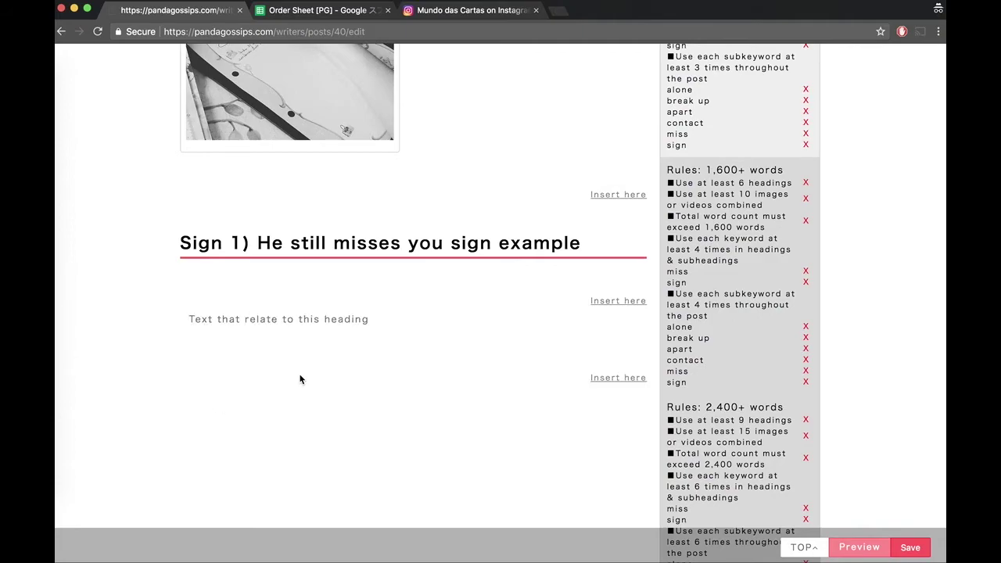
Add a heading block between the "Sign 1)" heading and its text, and set its type to Subheading.
click(595, 302)
click(210, 338)
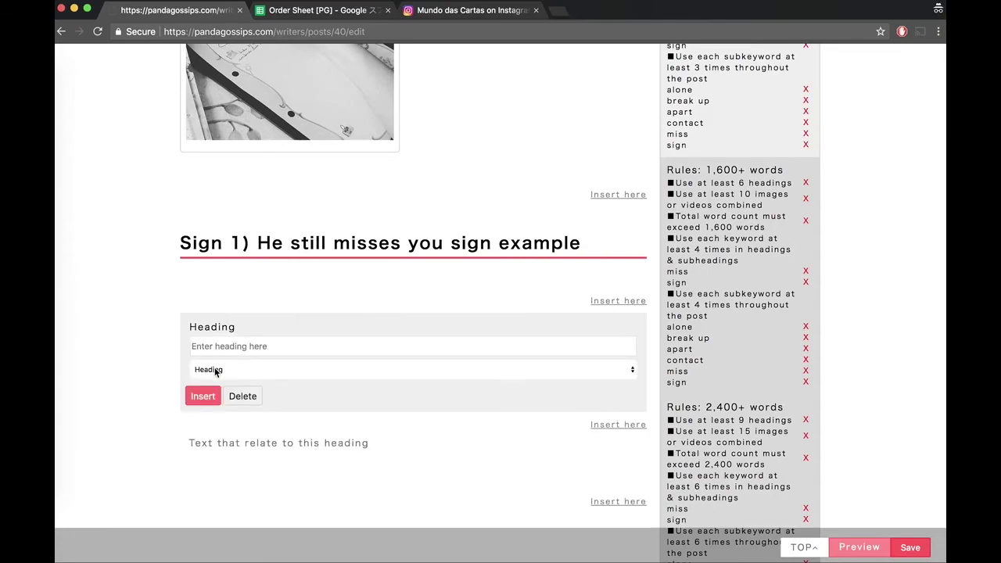
click(215, 370)
click(215, 378)
Enter "A smaller subheading to keep things easier to read" as the subheading text and insert it into the post.
click(239, 344)
text(A smaller heading t)
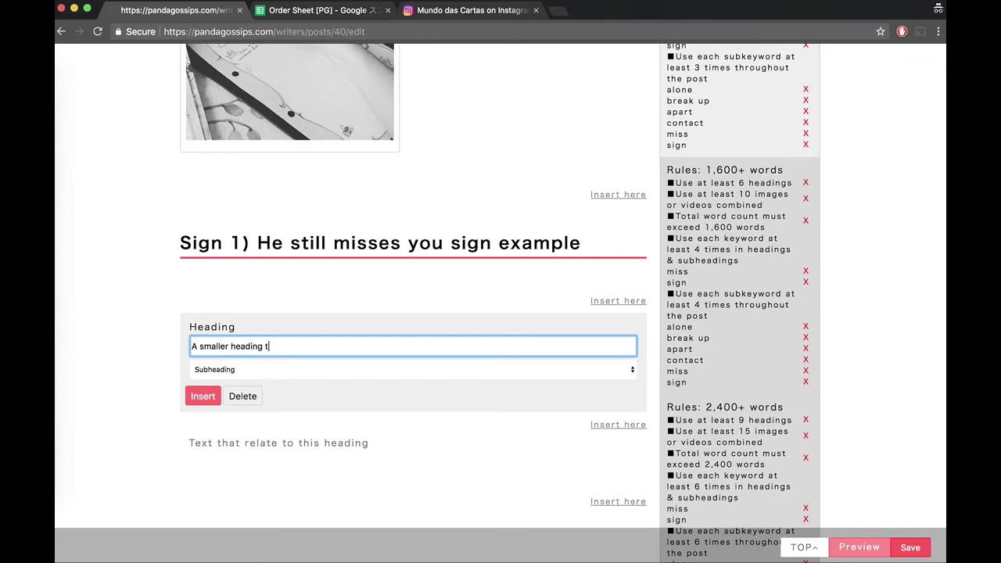
key(BackSpace)
key(BackSpace)
key(BackSpace)
key(BackSpace)
key(BackSpace)
key(BackSpace)
key(BackSpace)
text(subheading to keep things easier to read)
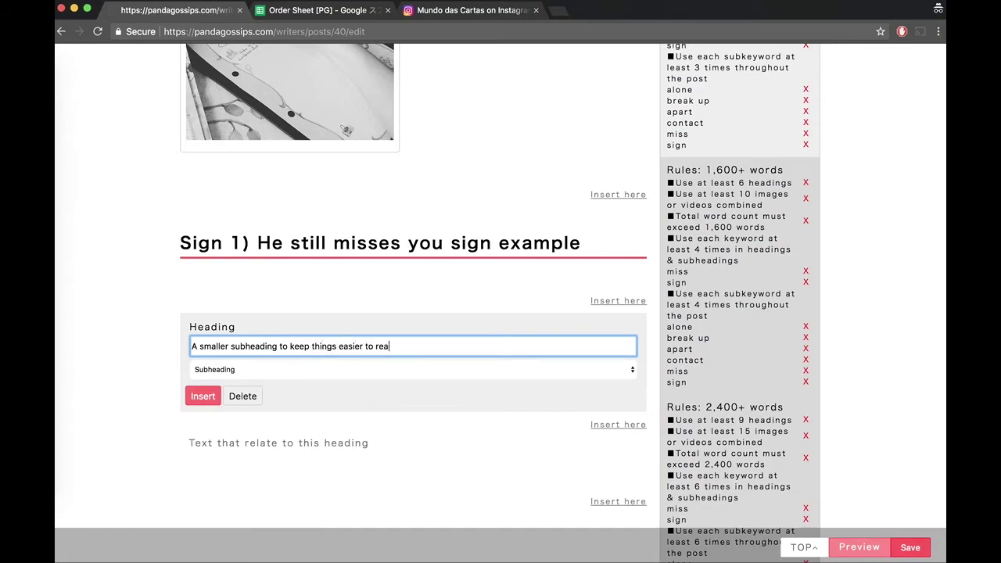
click(202, 395)
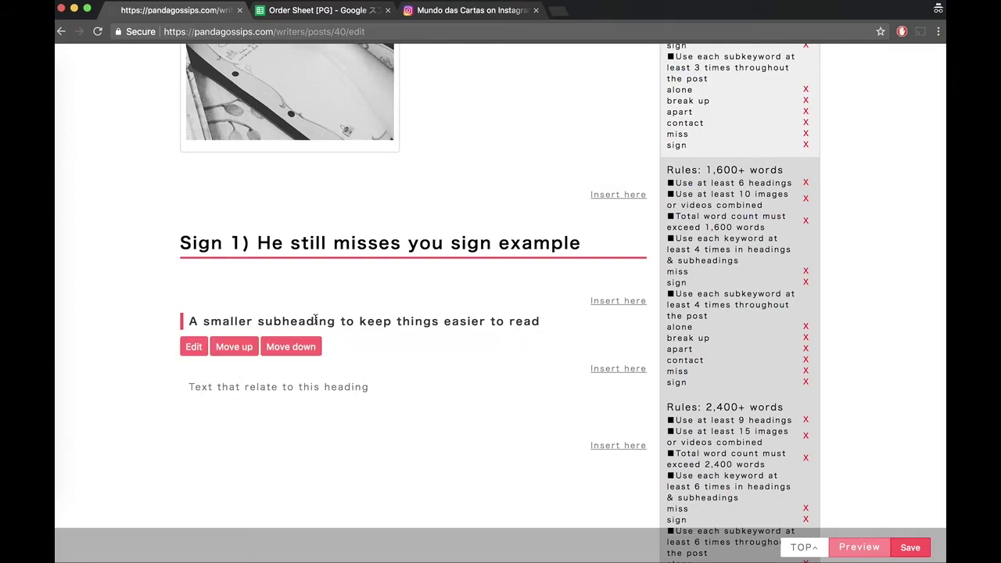
scroll(315, 319, up, 5)
scroll(315, 319, down, 5)
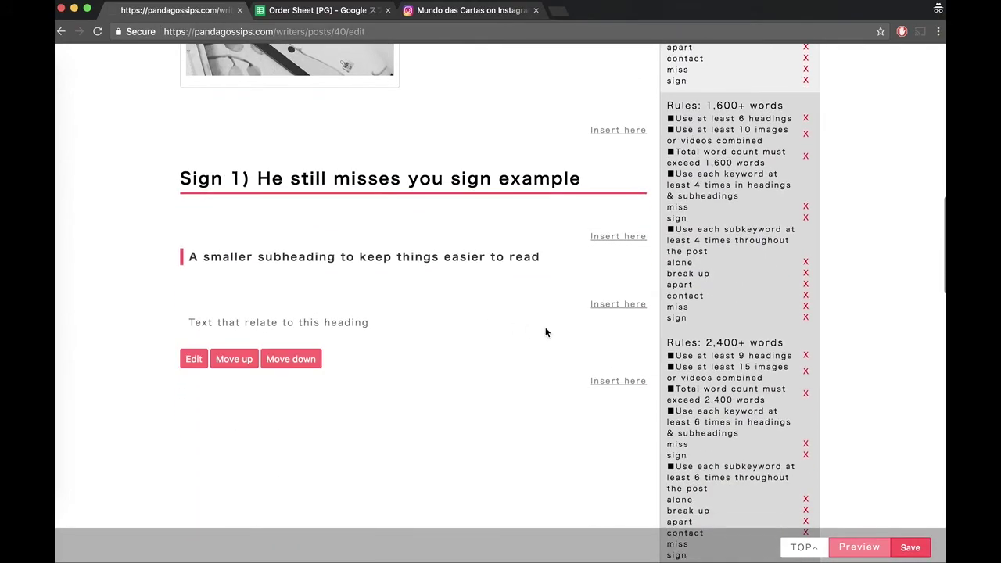
click(596, 383)
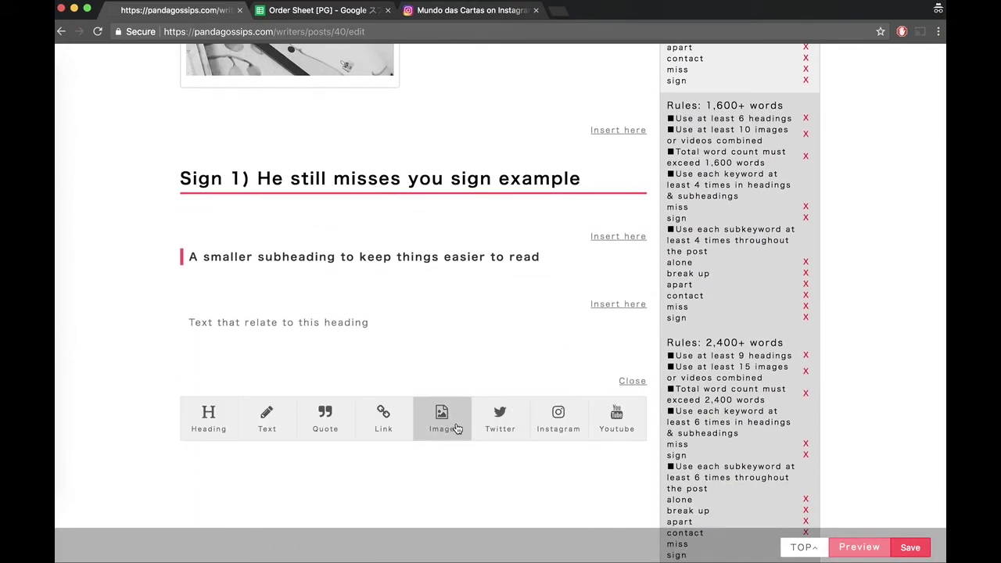
click(570, 422)
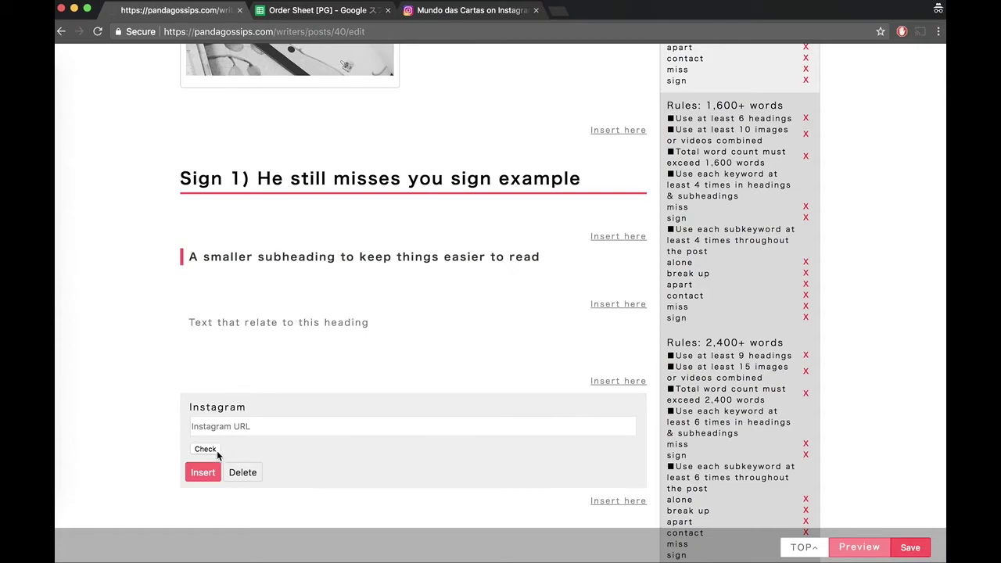
click(241, 470)
Insert an empty block of type Heading below the "Text that relate to this heading" text.
click(616, 381)
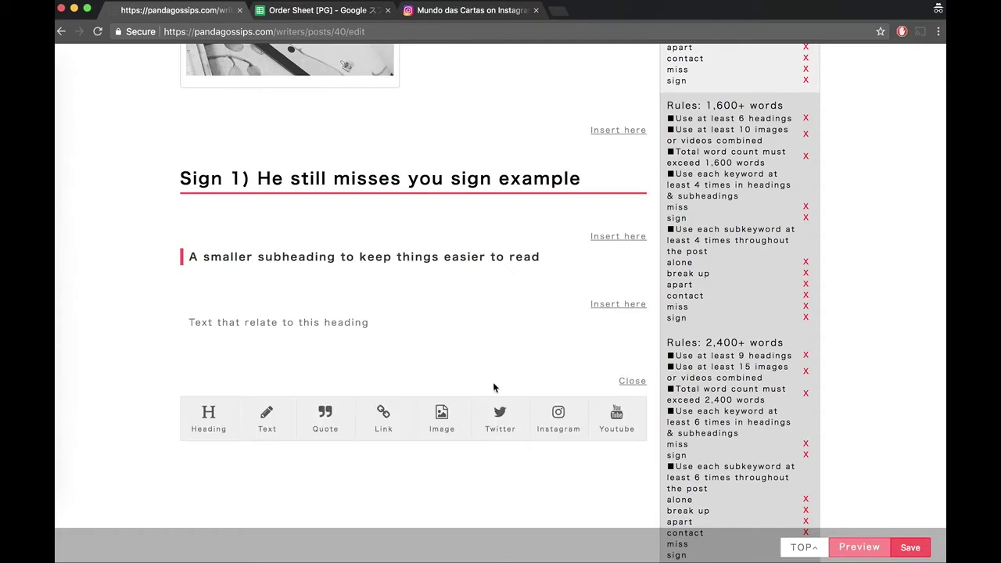
click(208, 419)
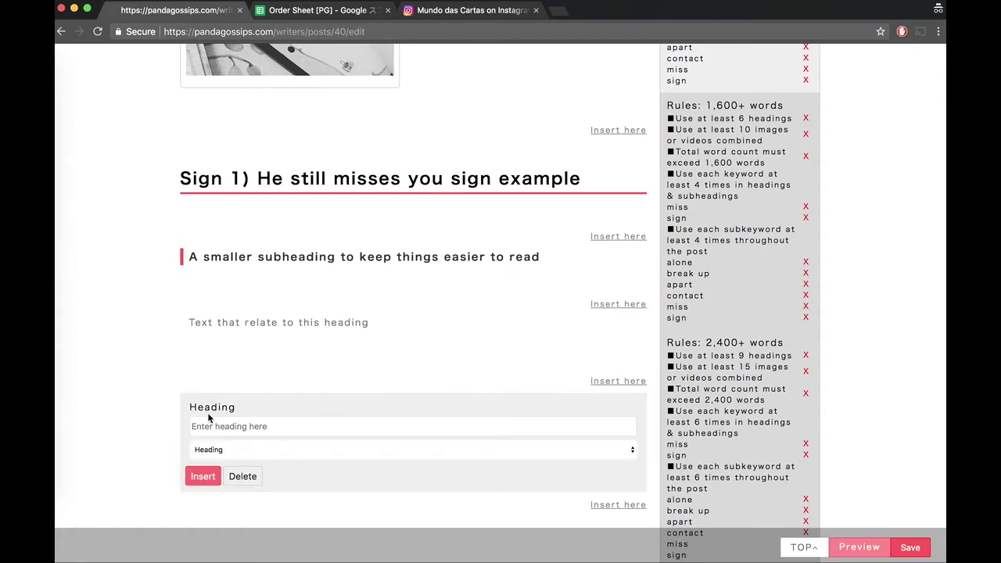
click(251, 449)
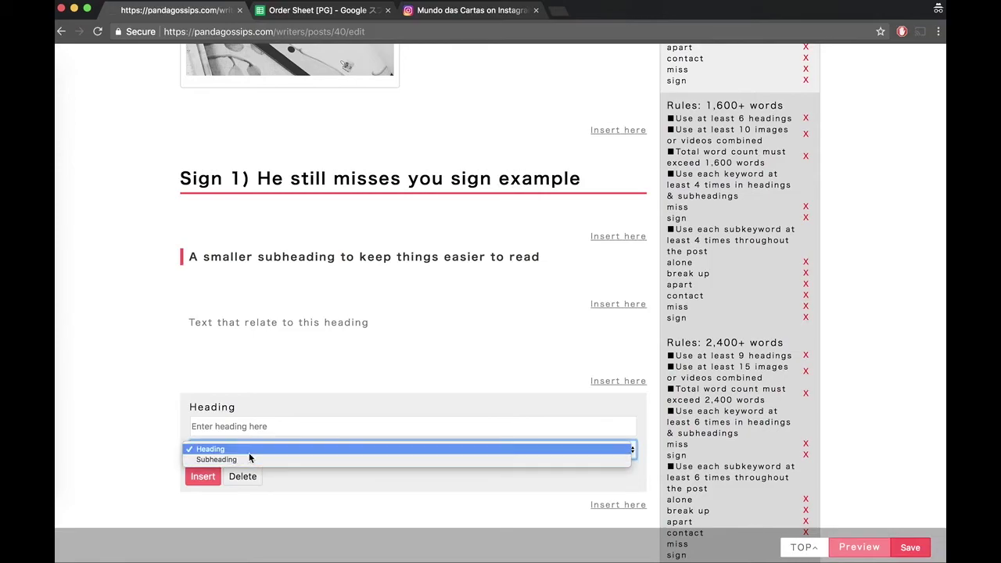
click(242, 452)
click(202, 476)
scroll(368, 425, down, 3)
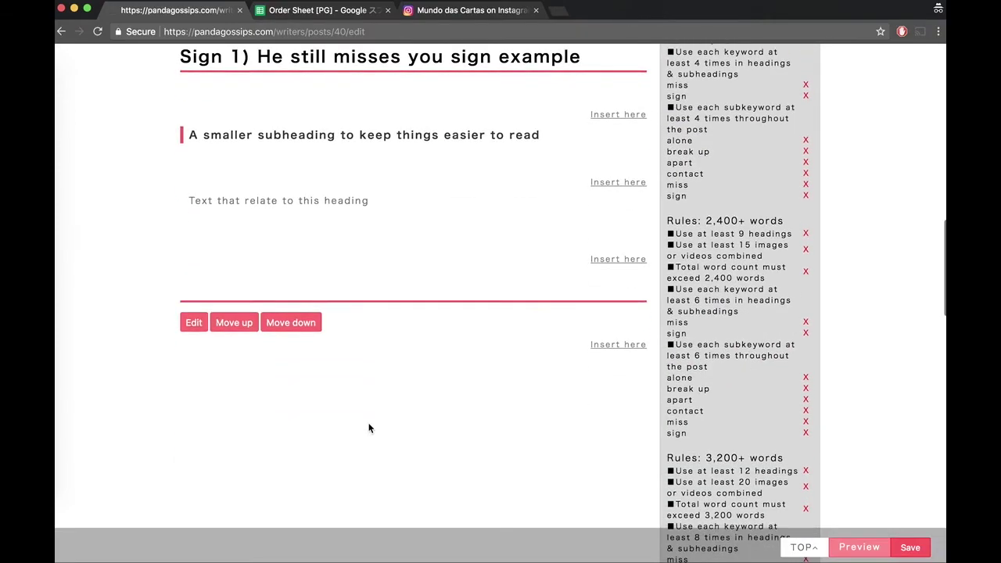
Edit the empty heading at the end of the post to read "Text" and save the post.
click(193, 323)
click(226, 305)
text(Text)
click(202, 354)
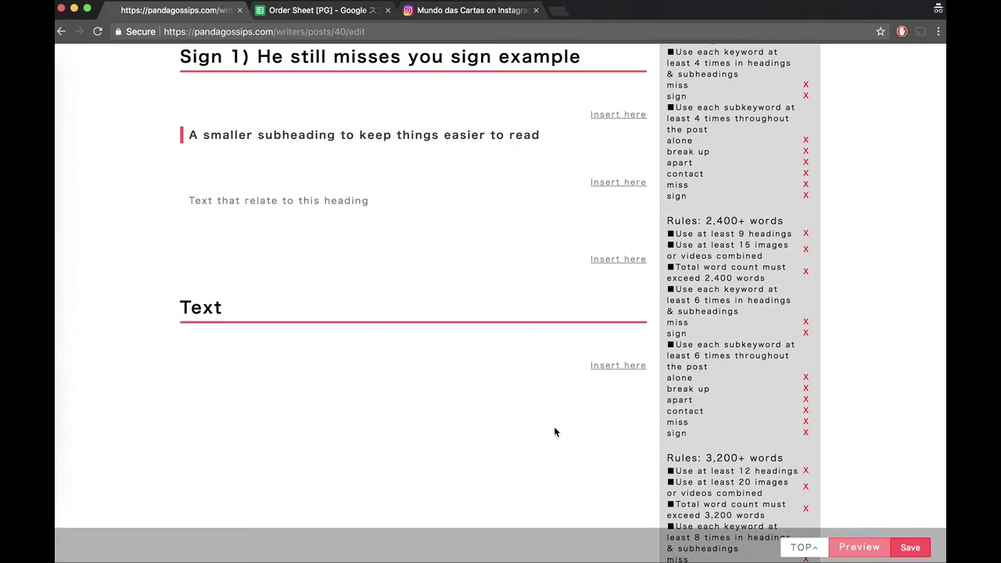
click(909, 547)
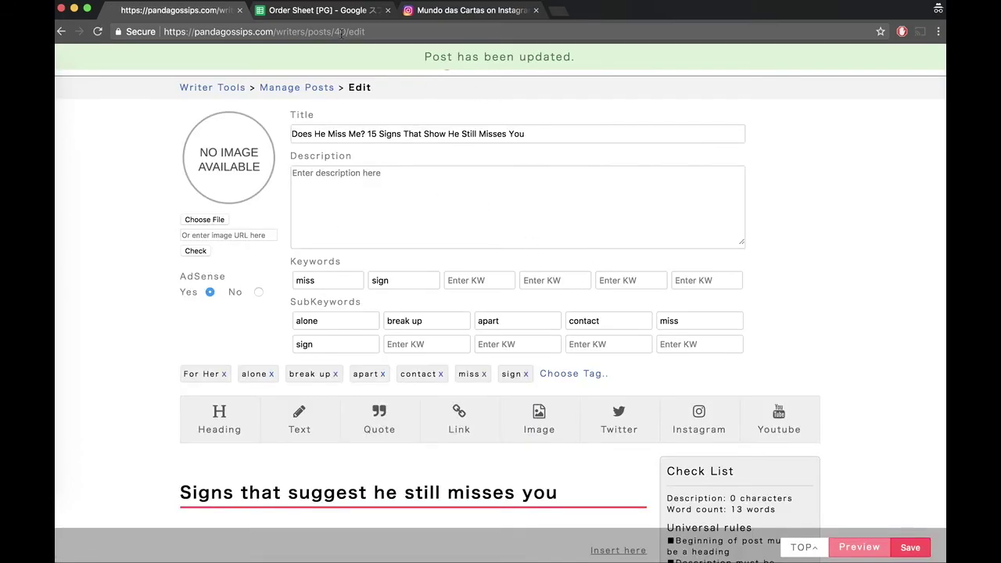
Look up the post's number in its address and enter 40 as the Post No. in row 24 of the Order Sheet in Google Sheets.
drag(335, 32, 346, 31)
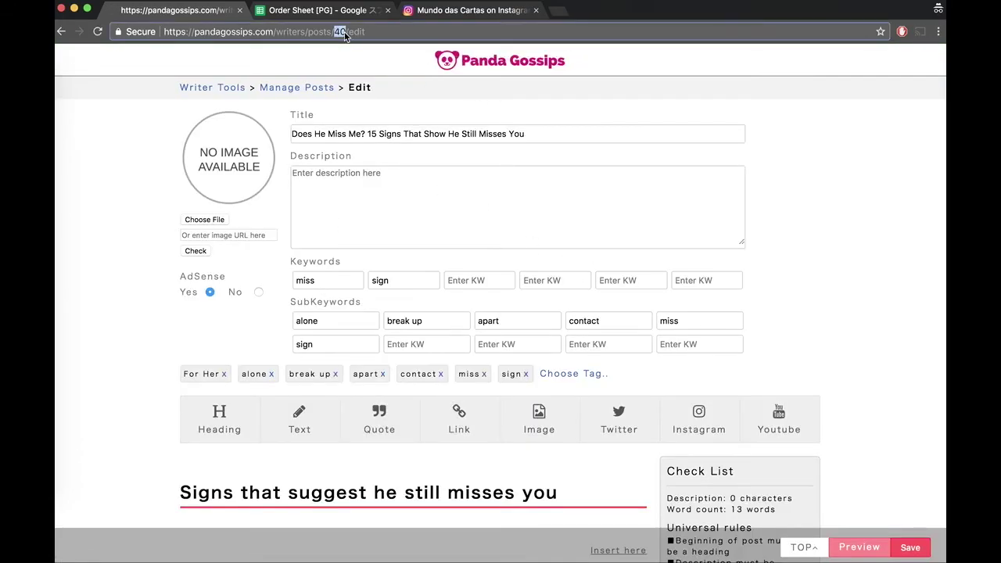
key(super+a)
click(310, 11)
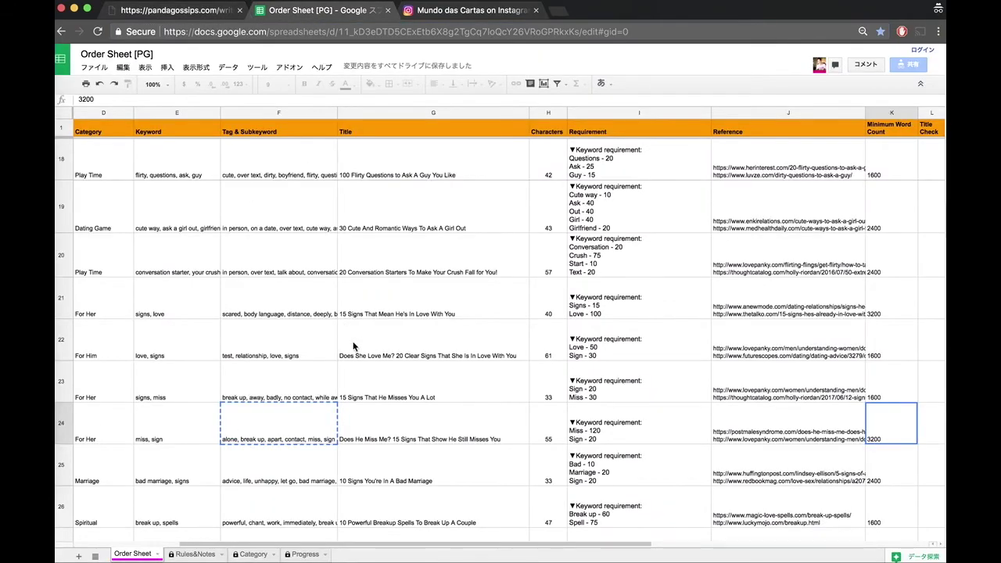
click(330, 419)
click(788, 423)
key(Right)
key(Right)
key(Right)
key(Right)
key(Right)
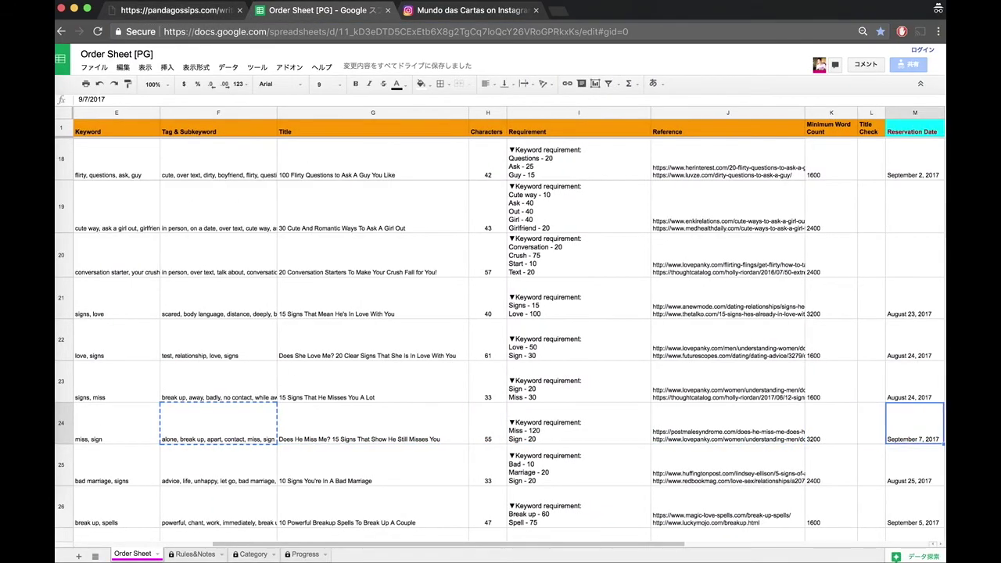
text(40)
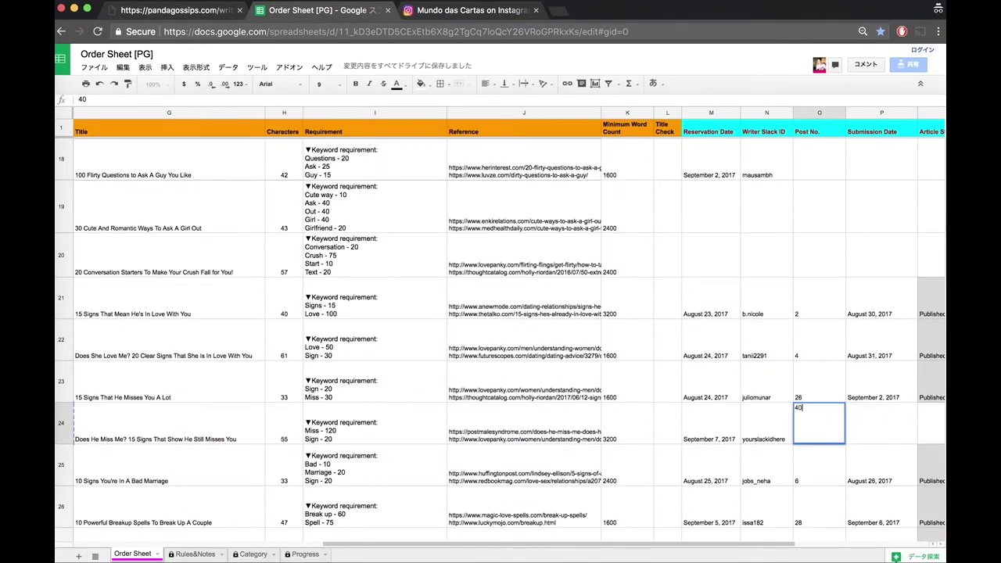
key(Return)
key(Up)
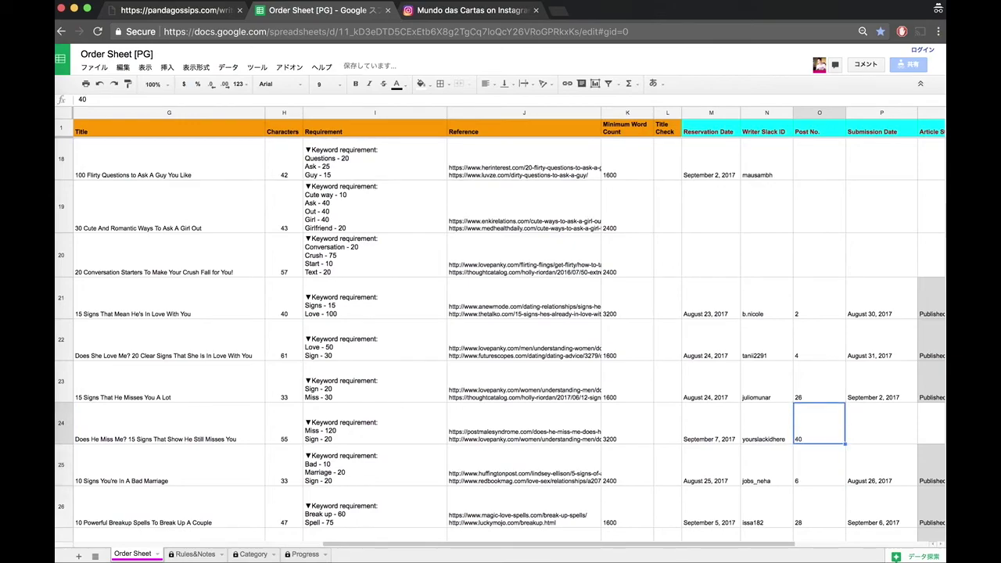
Set the Article Status of the article in row 24 to Submitted for Review.
key(Right)
key(Right)
key(Right)
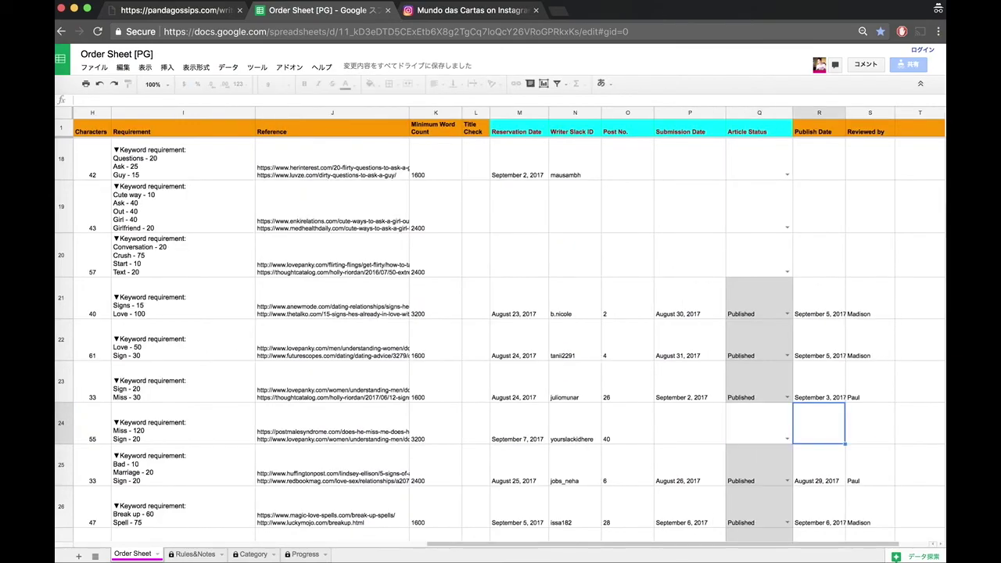
key(Left)
key(Left)
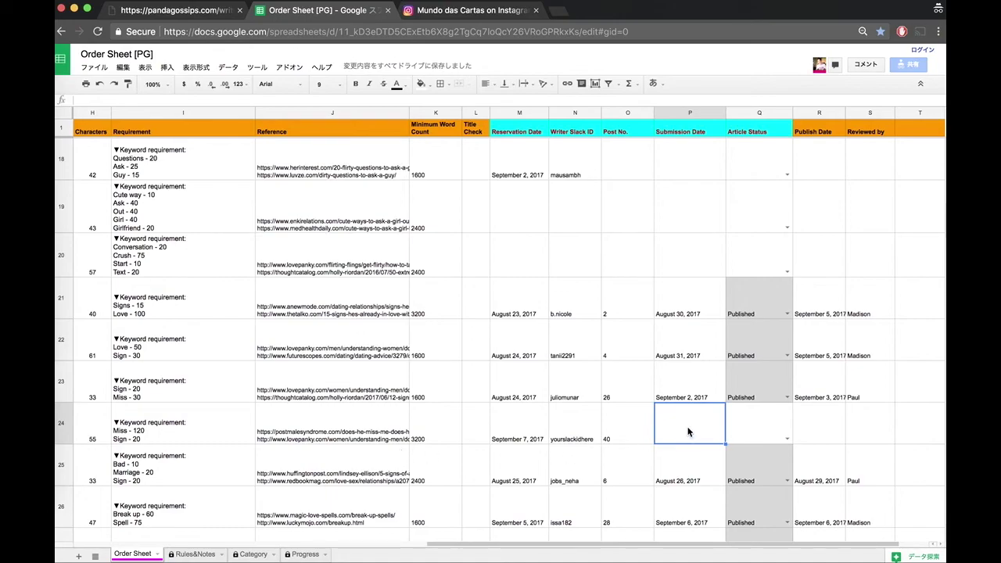
click(785, 440)
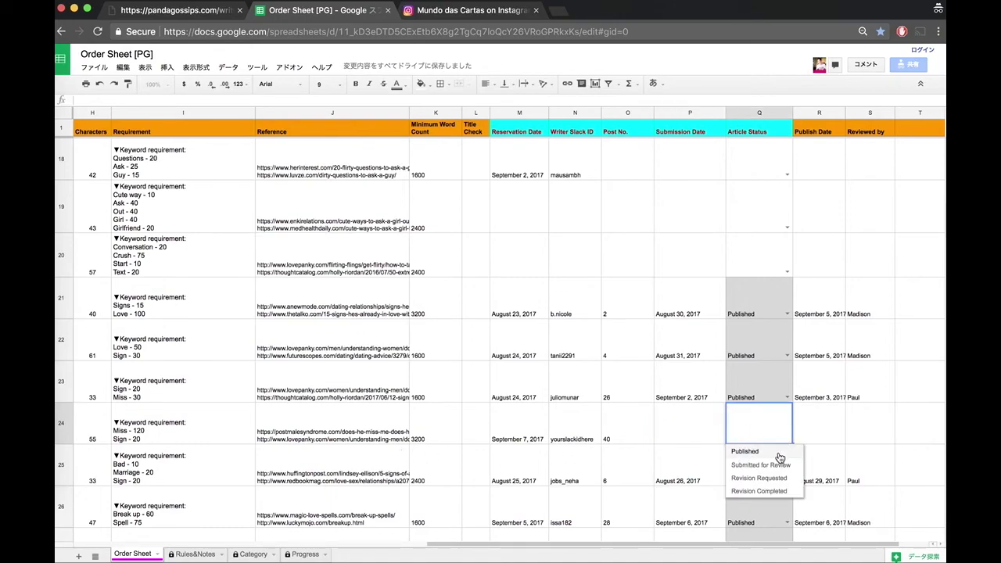
click(777, 465)
Enter 9/10/2017 as the Submission Date of the article in row 24.
click(685, 426)
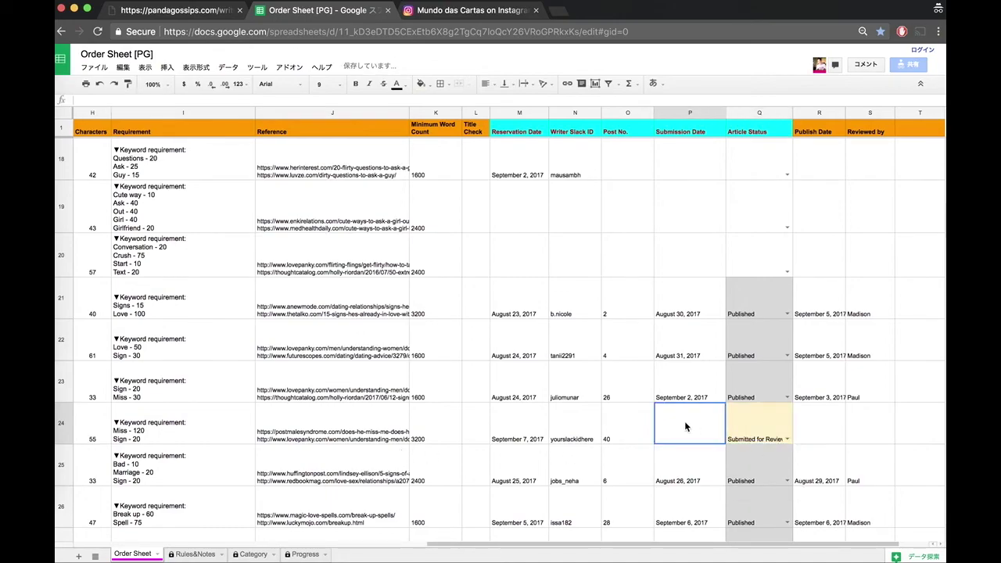
text(Sep)
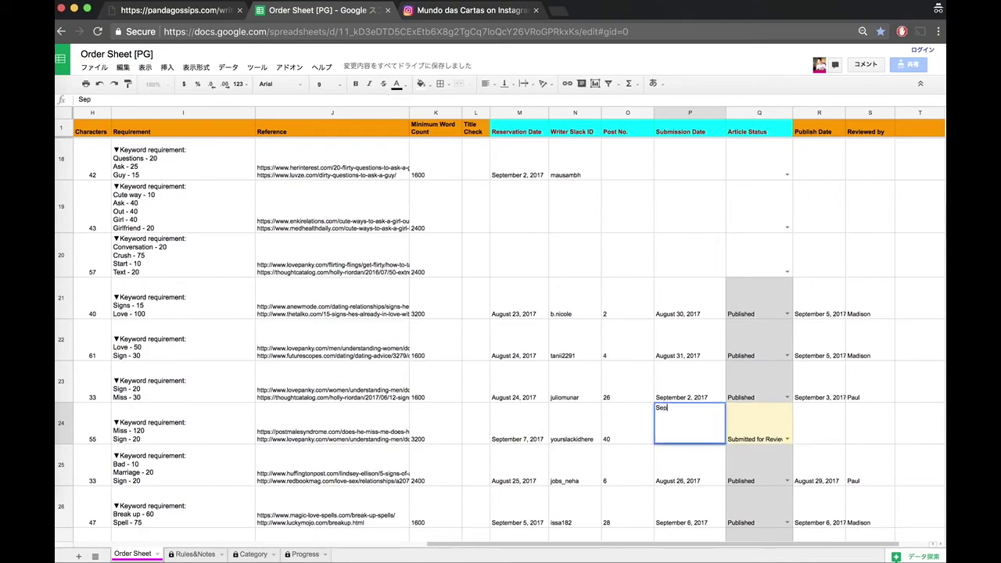
key(BackSpace)
key(BackSpace)
key(BackSpace)
text(9/10/2017)
key(Return)
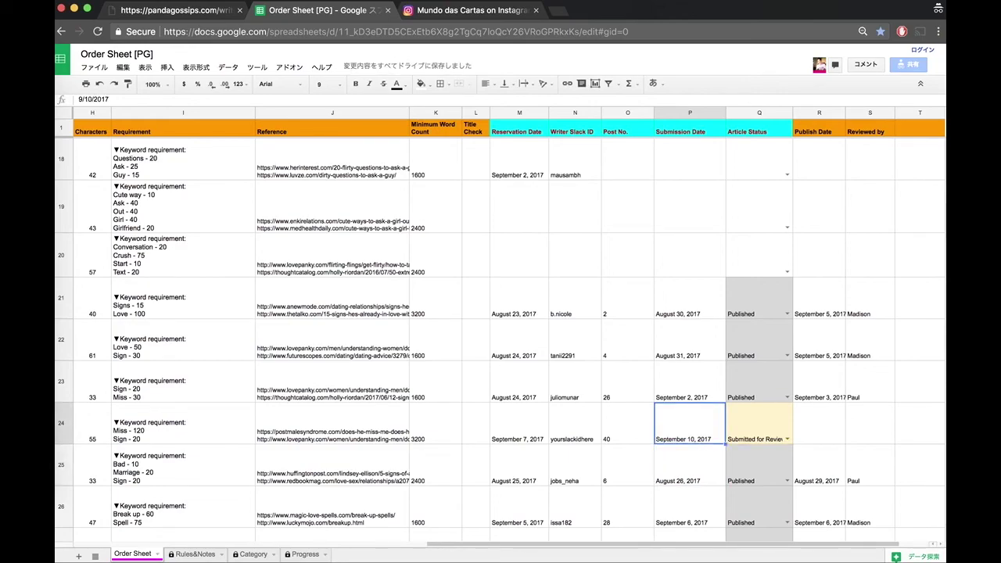
Switch to the Panda Gossips post editor, move the "Text" heading up above the subheading, and return it to below the text block.
key(ctrl+shift+Tab)
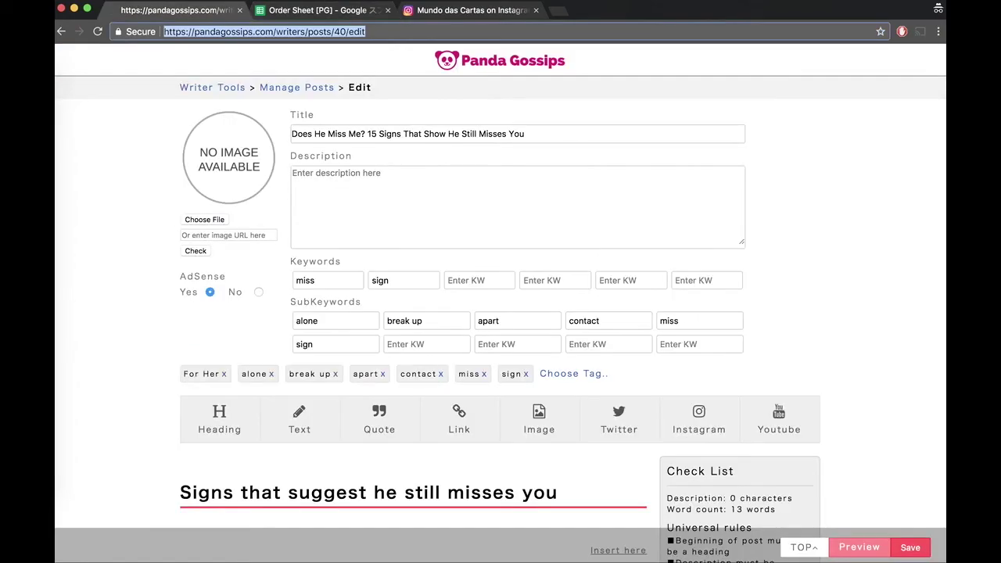
scroll(649, 432, down, 5)
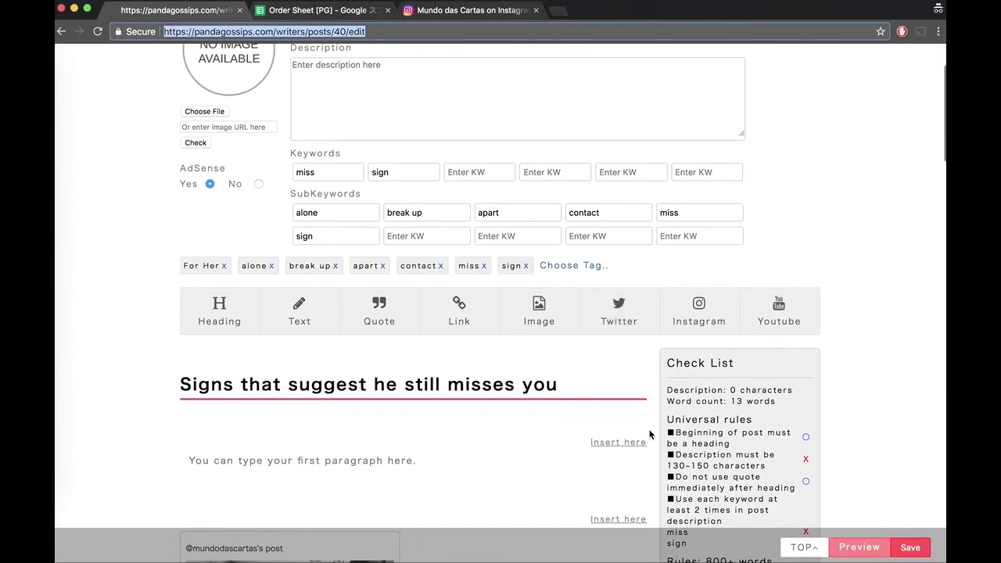
scroll(649, 434, down, 8)
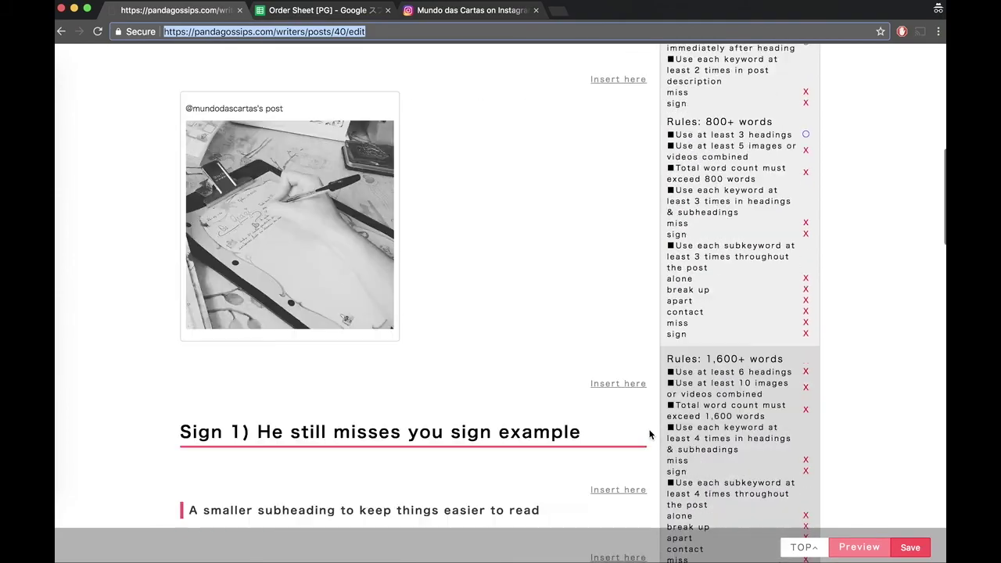
scroll(649, 434, down, 8)
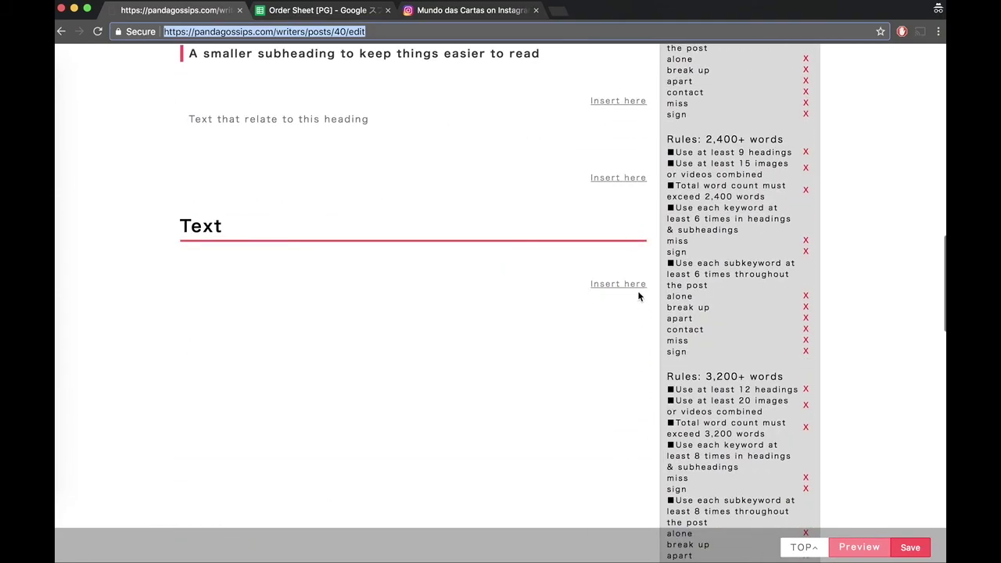
scroll(633, 270, up, 3)
click(234, 456)
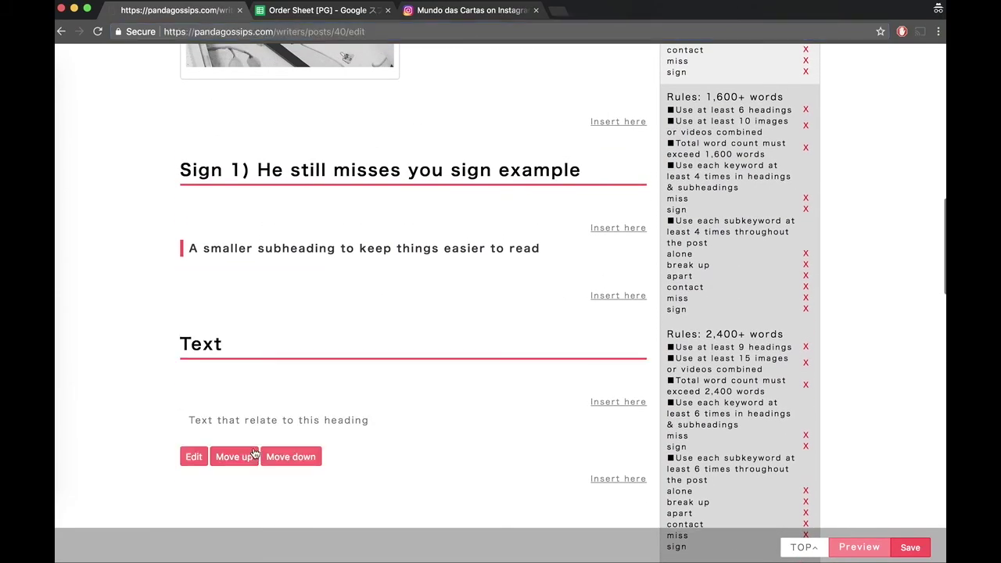
click(294, 381)
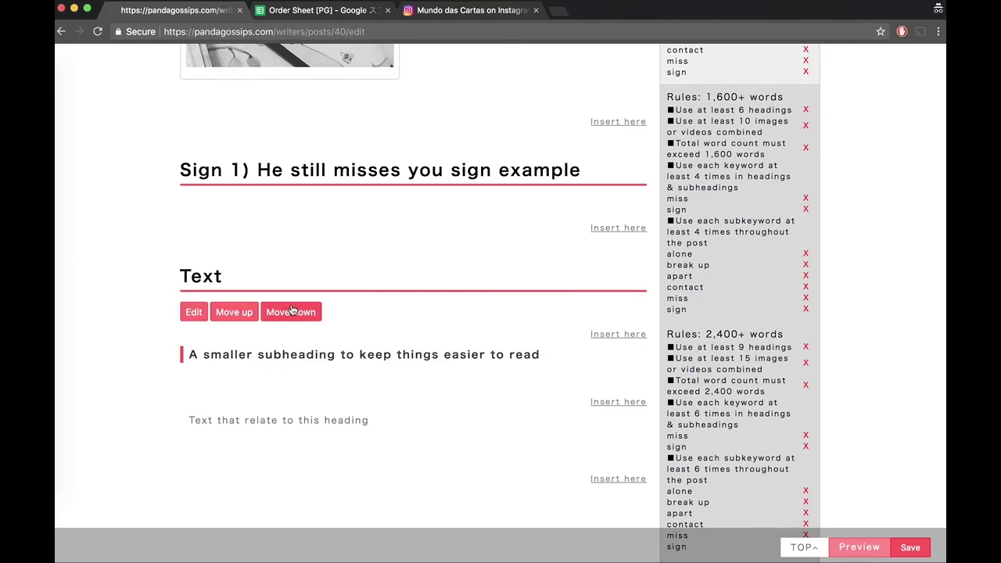
click(293, 312)
click(293, 381)
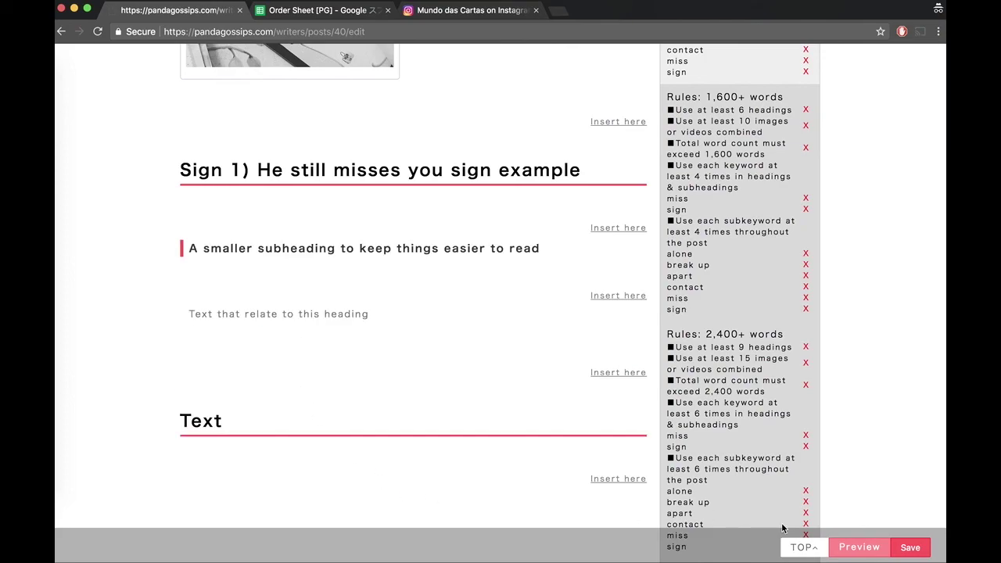